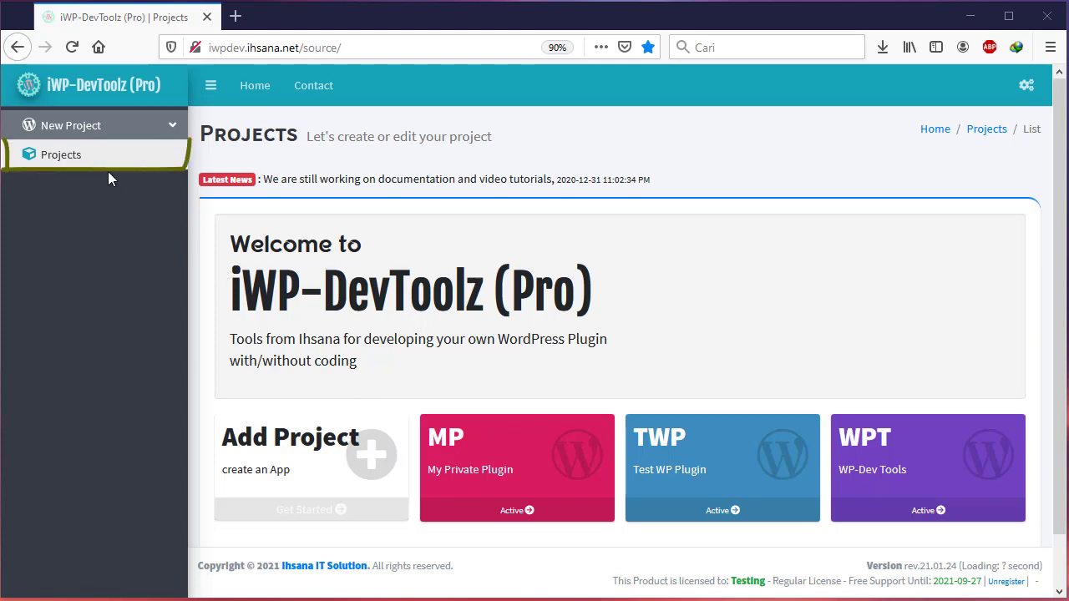
Step: Start a new project and look over the General, Author and Other sections of its form
left_click(322, 517)
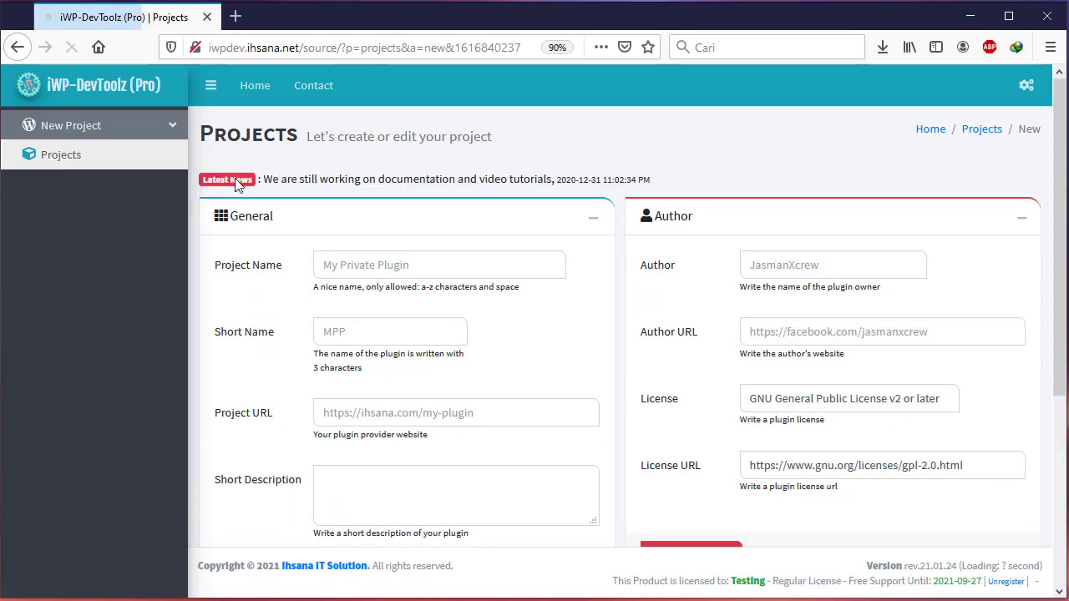
left_click_drag(256, 217, 228, 216)
left_click(678, 218)
scroll(547, 316, "down", 3)
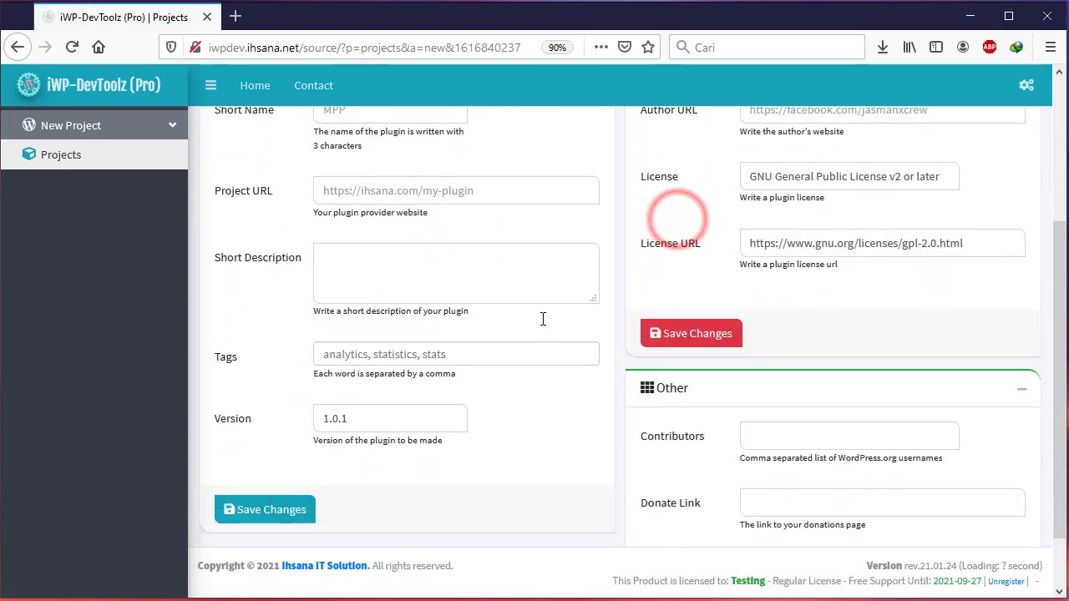
left_click(660, 317)
scroll(493, 353, "up", 3)
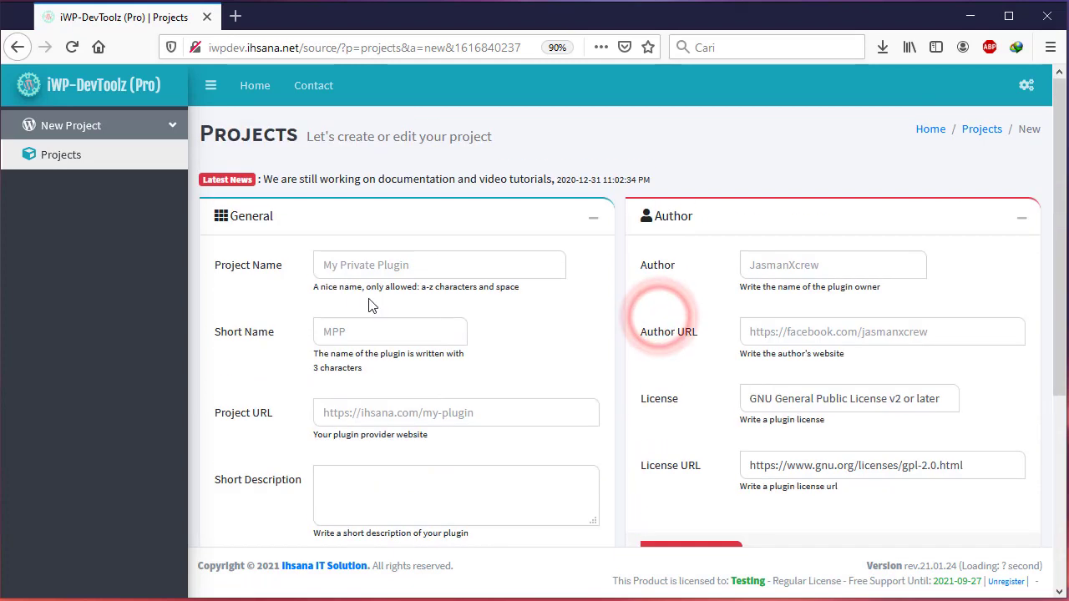
Step: Set the project name to "My App" and the short name to "MAP"
left_click(354, 262)
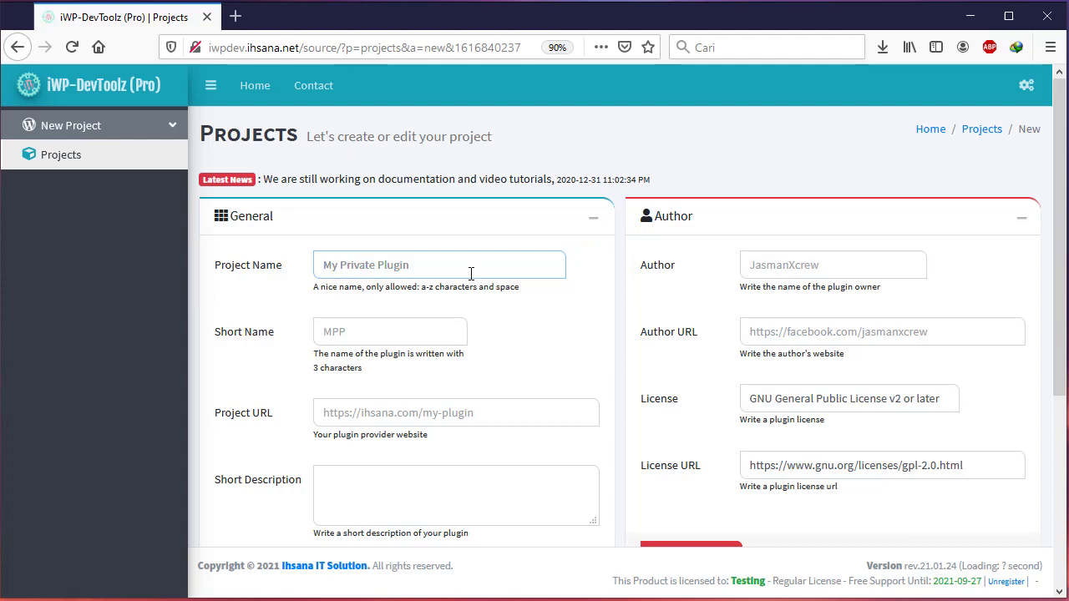
type("My App")
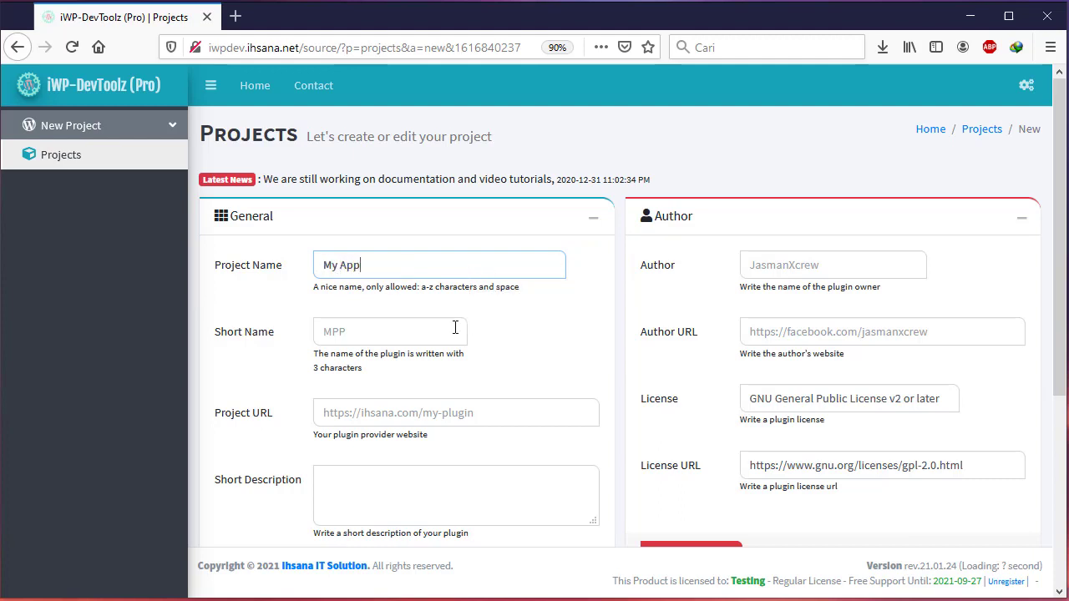
left_click(384, 333)
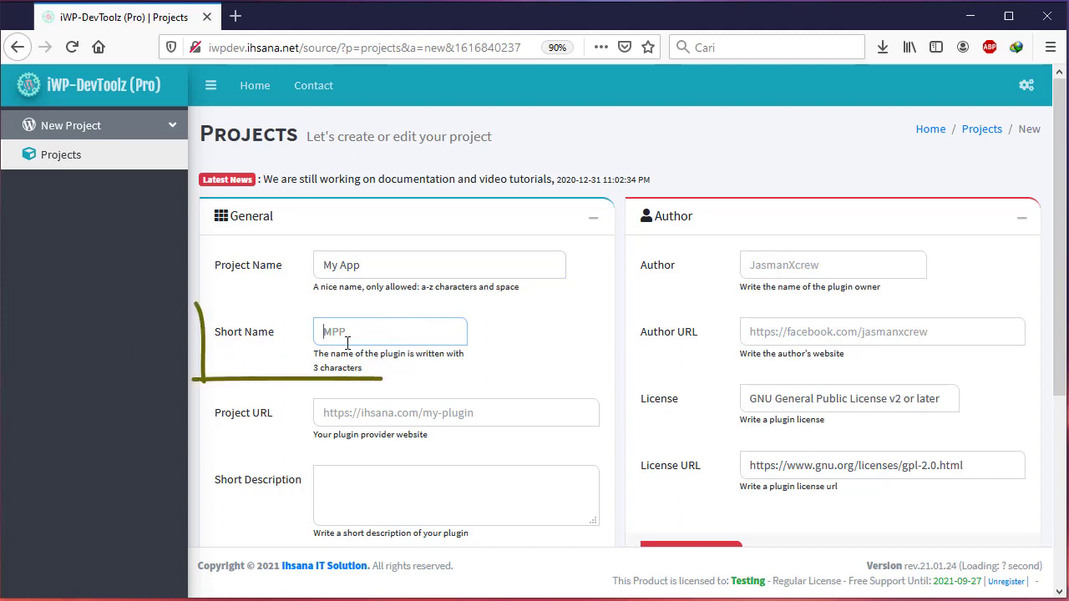
type("MAP")
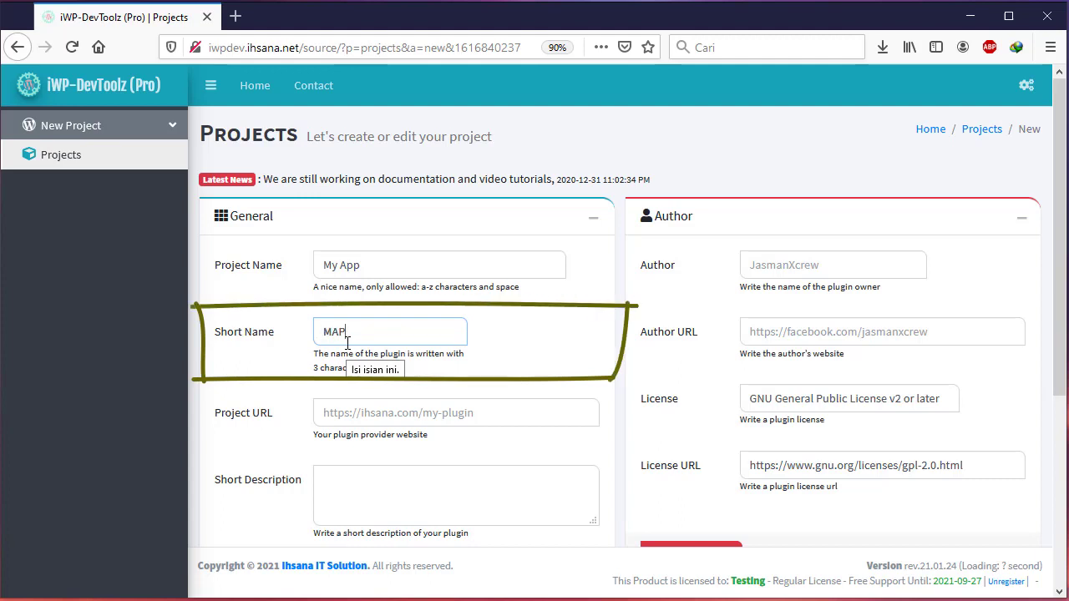
triple_click(315, 373)
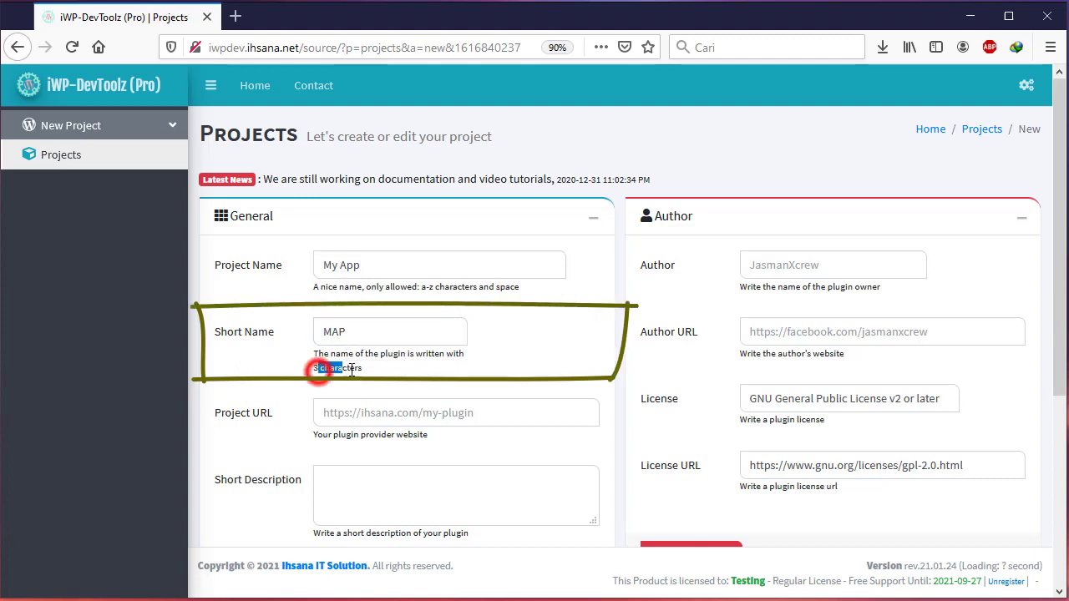
left_click(376, 412)
type("HT")
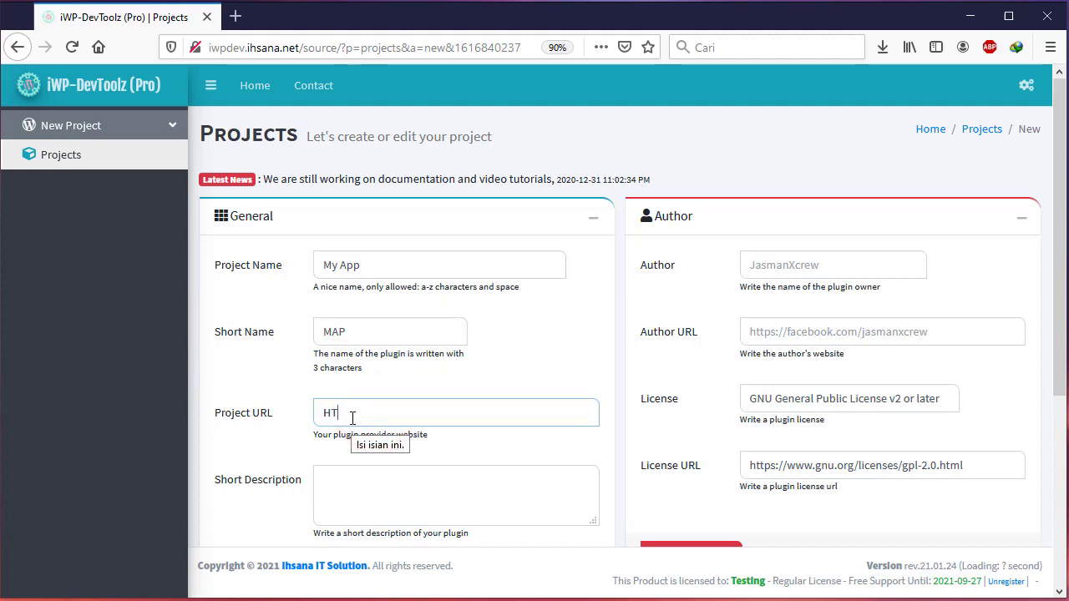
type("TP")
key("BackSpace")
key("BackSpace")
key("BackSpace")
key("BackSpace")
type("https://ih")
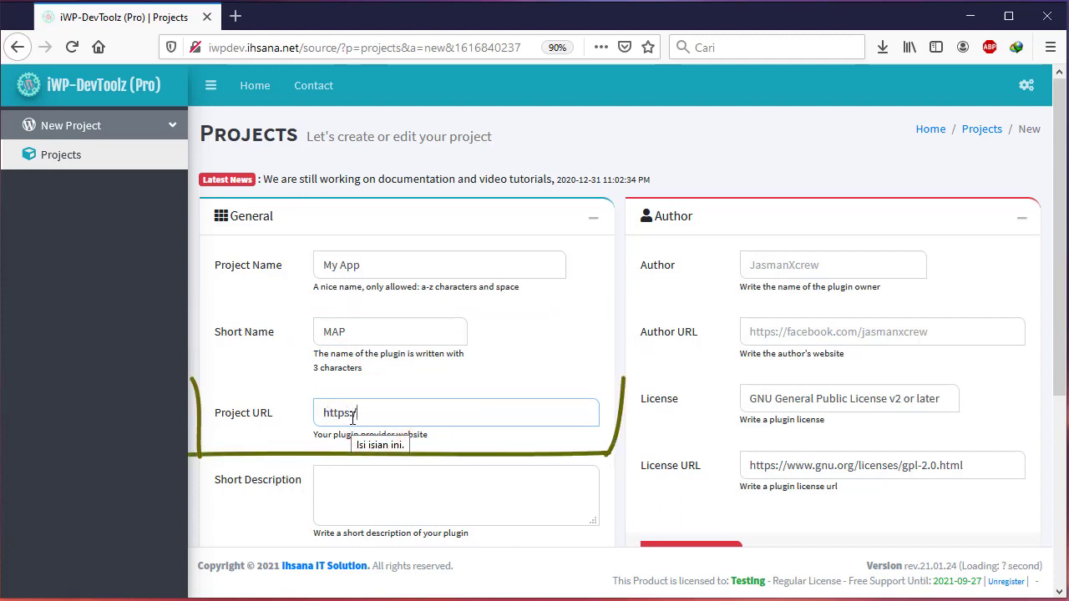
type("sa")
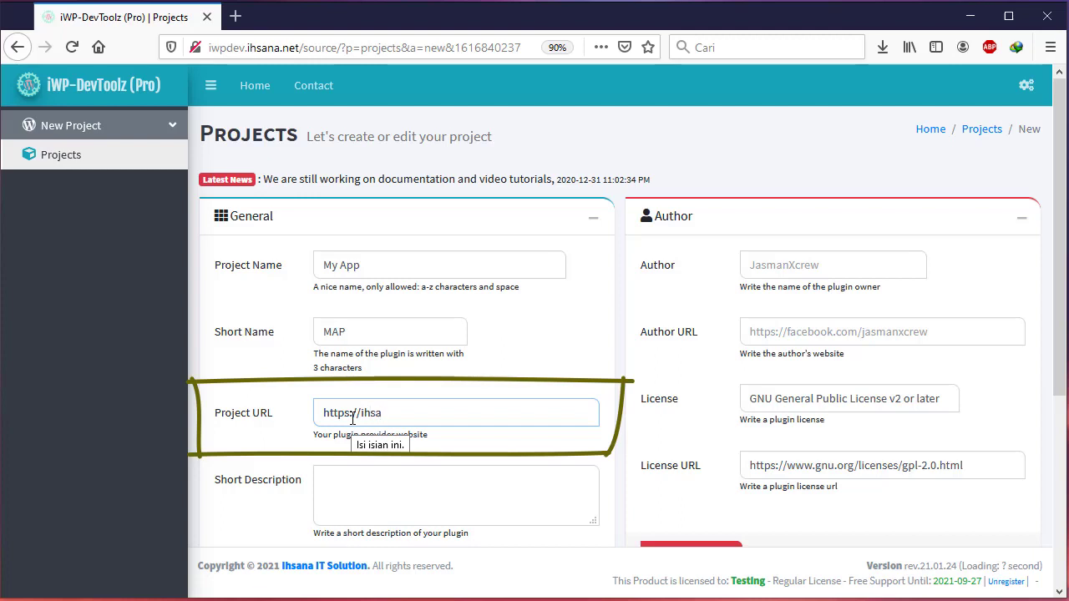
type("na.com")
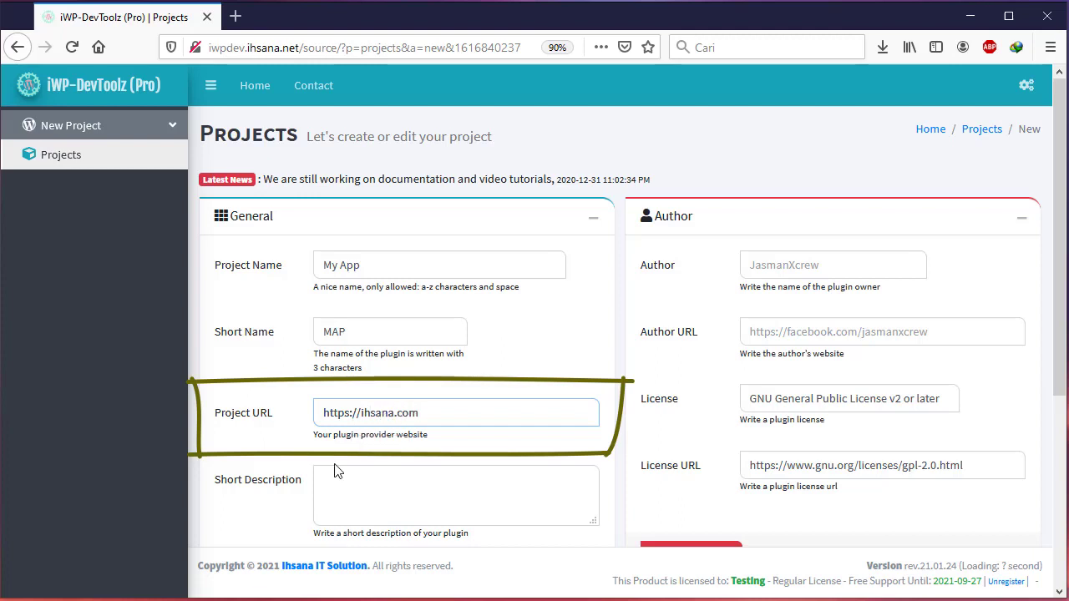
Step: Enter "Lorem ipsum" as the short description and add the tags slider and images
left_click(319, 484)
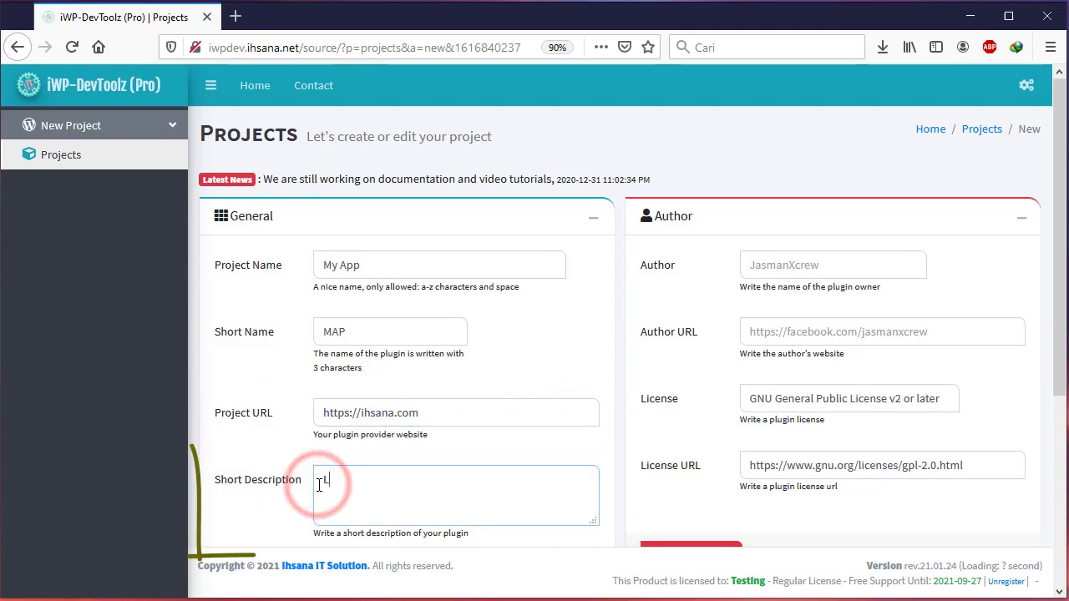
type("Lorem ipsum")
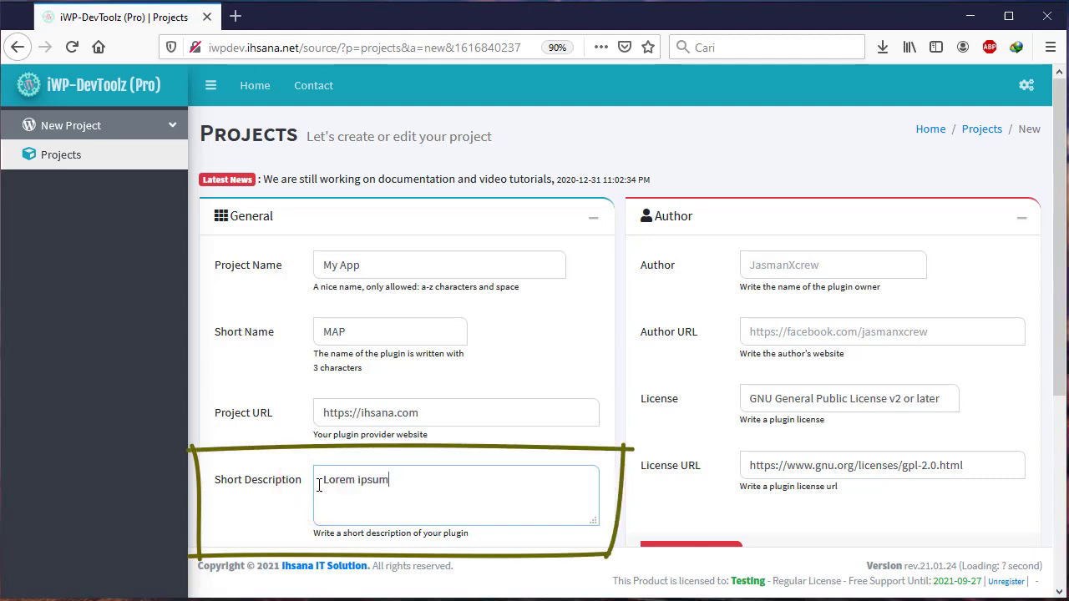
scroll(372, 405, "down", 3)
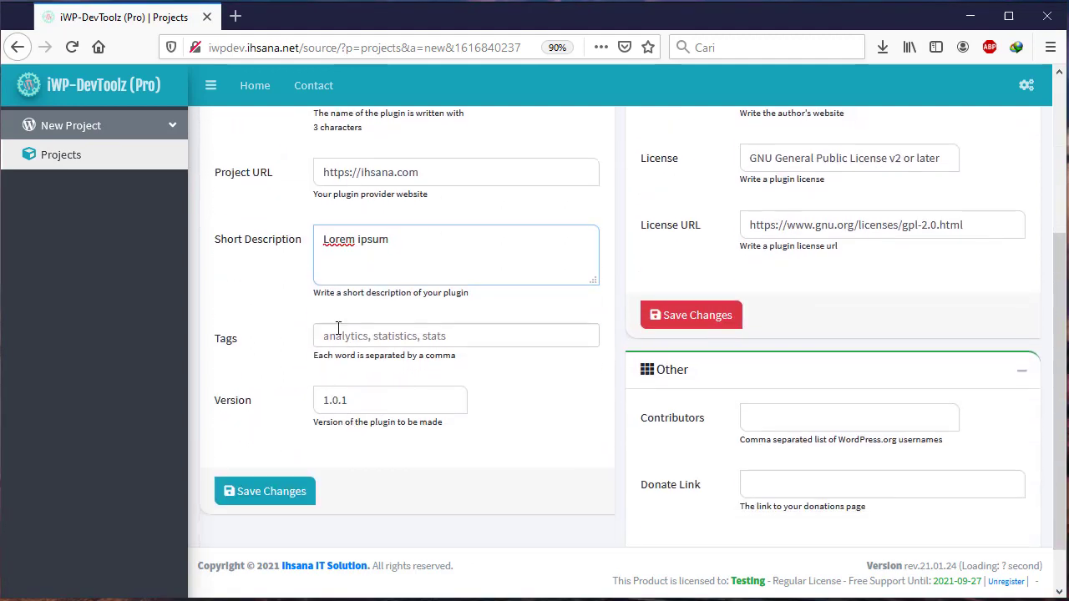
left_click(338, 326)
type("slider")
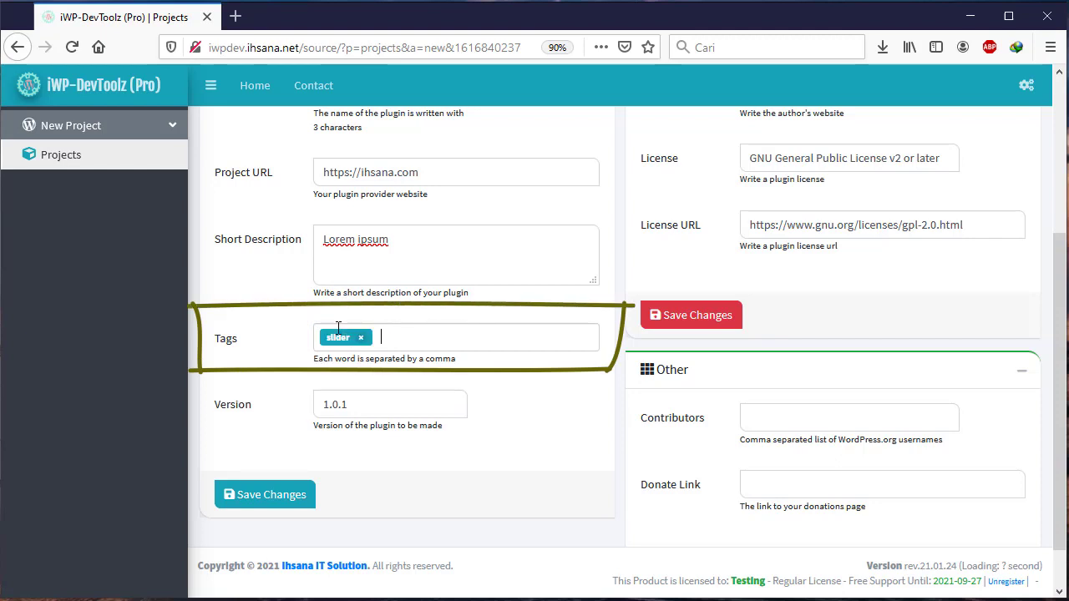
type(",images,")
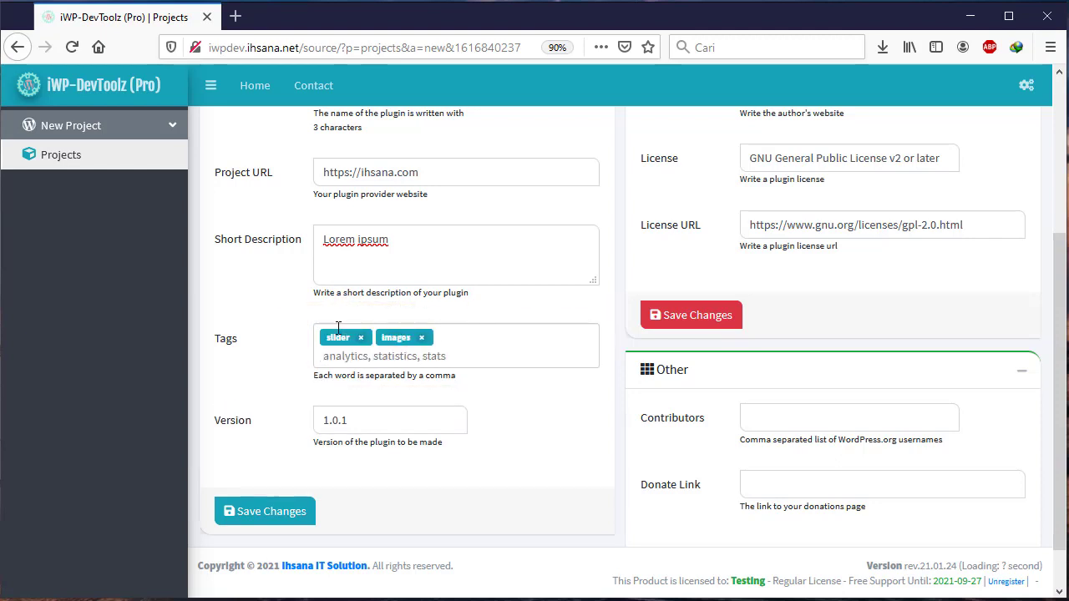
left_click(353, 412)
Step: Enter the plugin owner's name as the author
scroll(746, 429, "up", 5)
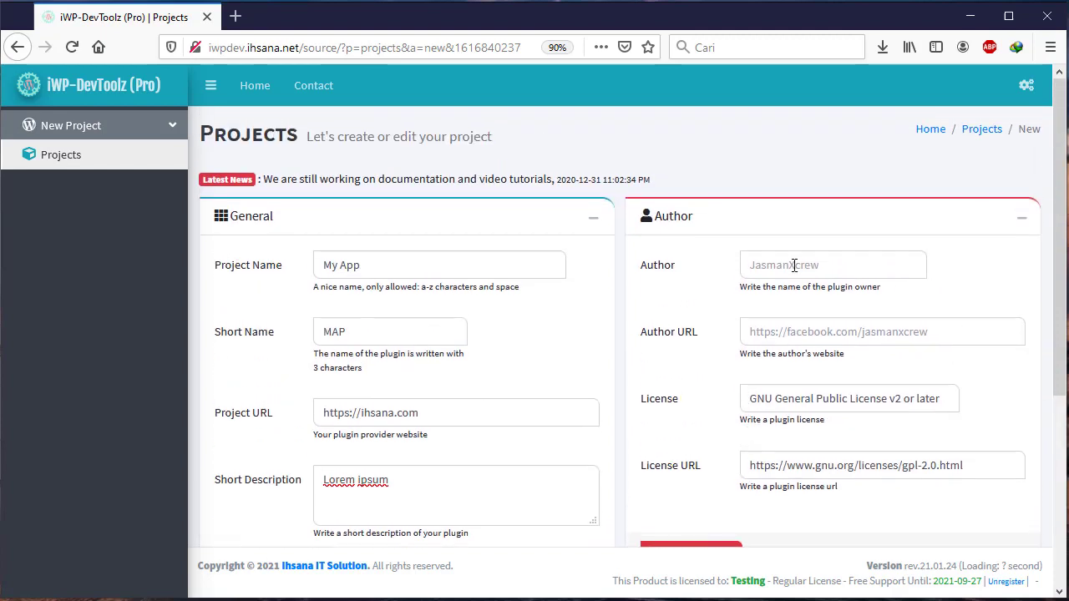
left_click(794, 264)
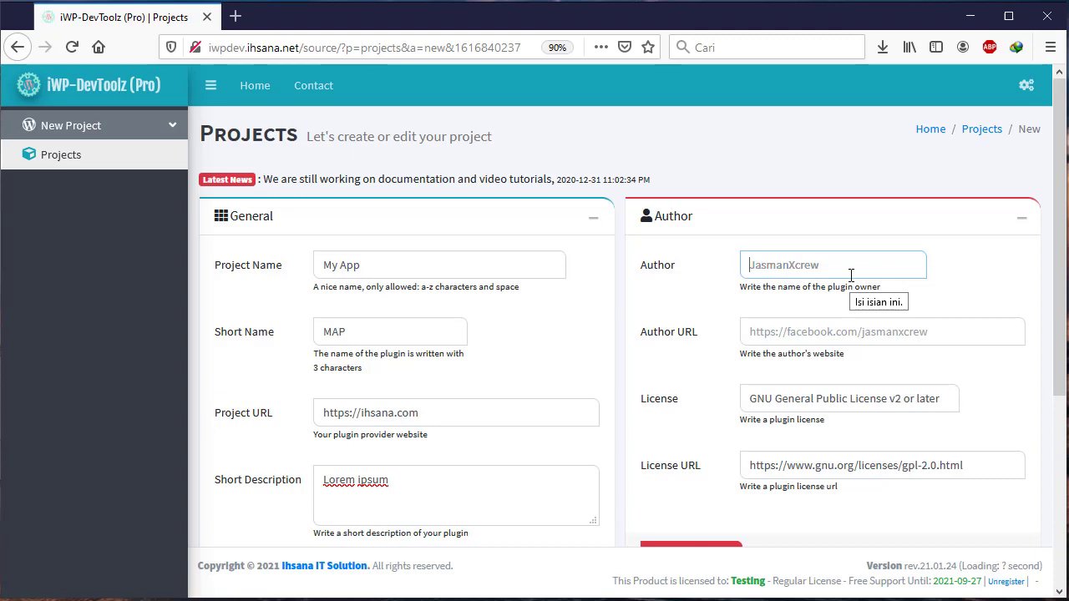
type("Jaas")
key("BackSpace")
key("BackSpace")
type("sman")
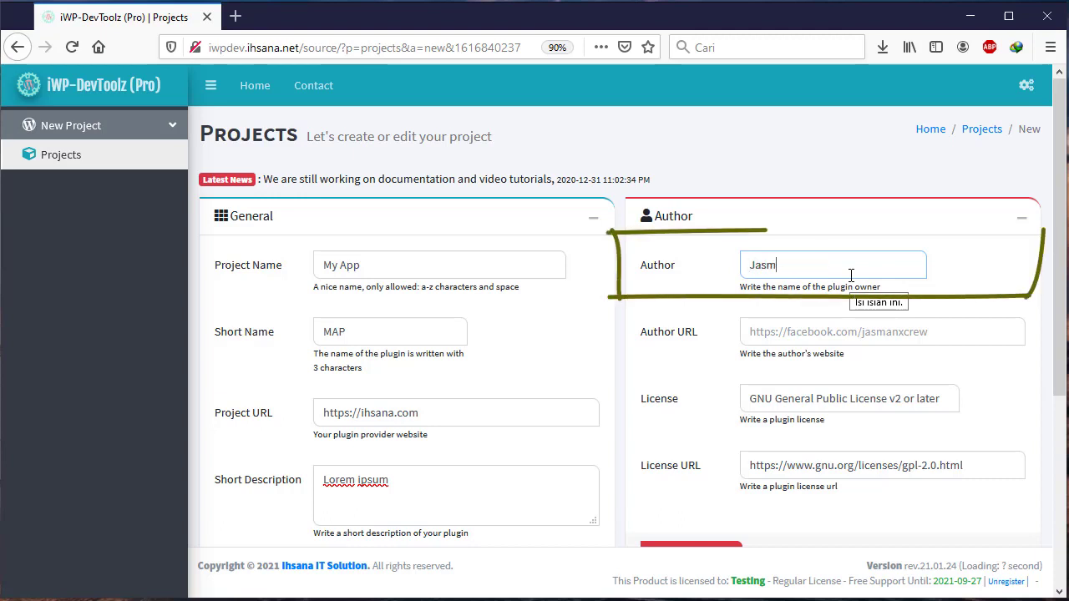
left_click(814, 336)
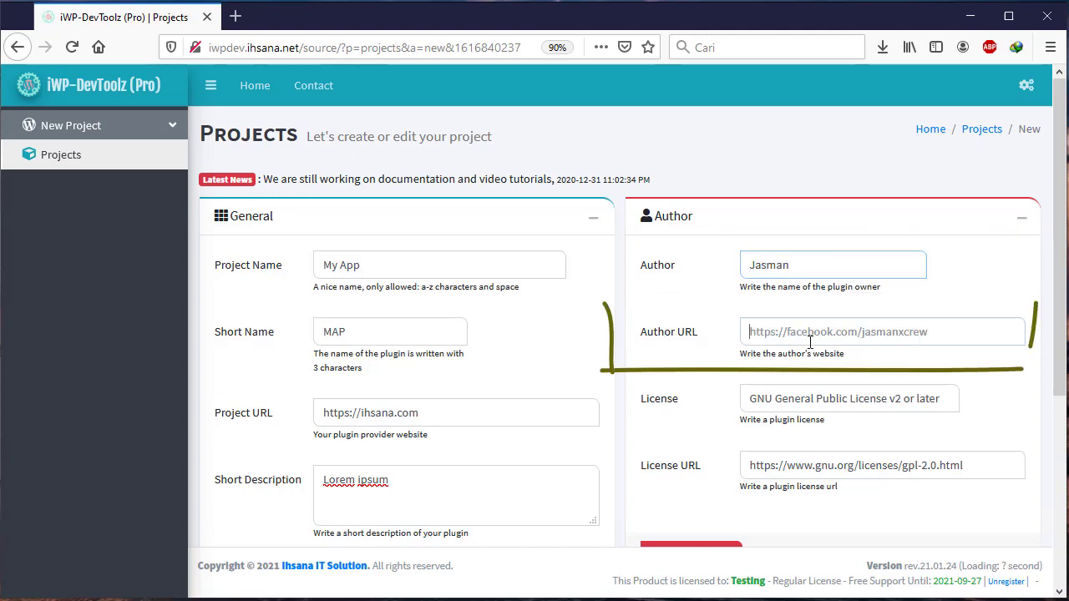
type("http")
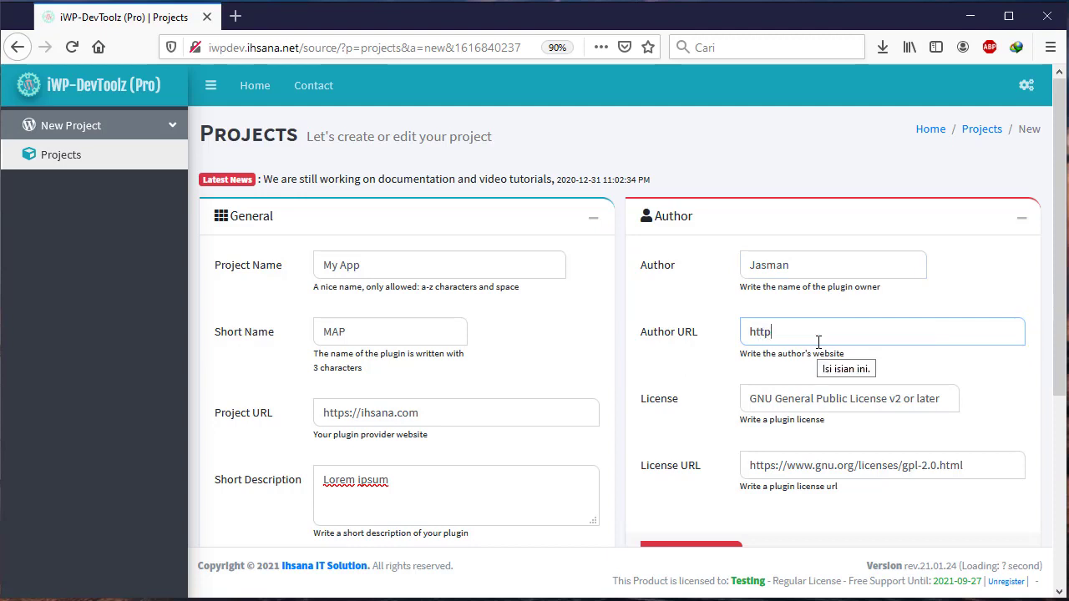
type("://i")
key("BackSpace")
type("ihsana.com")
Step: Enter the contributor's username, leave the donate link empty and save the new project
scroll(794, 513, "down", 4)
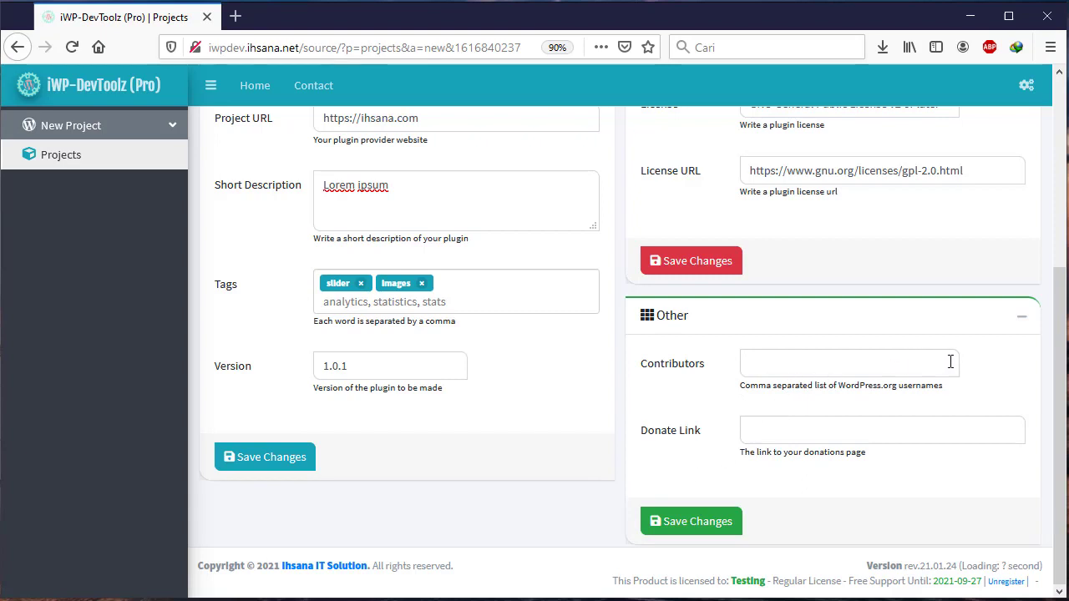
left_click(810, 372)
type("Anaski")
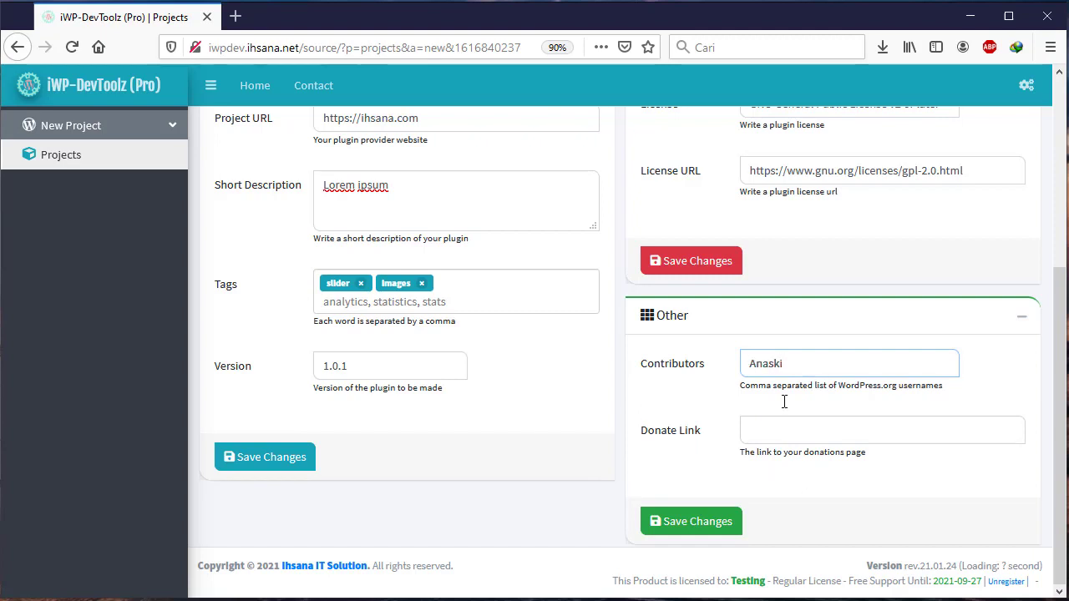
left_click(795, 441)
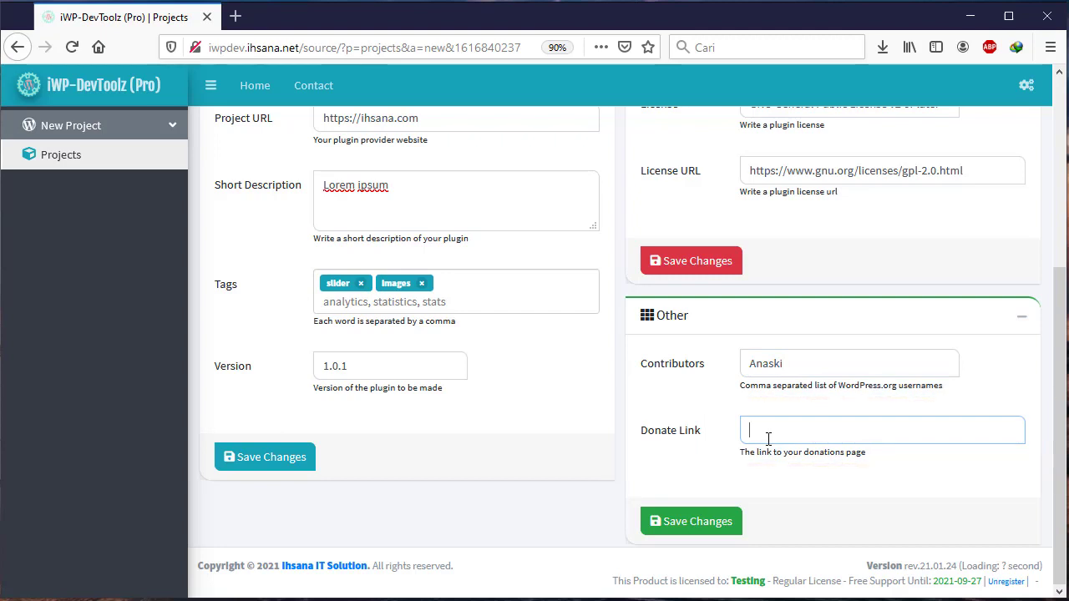
left_click(707, 535)
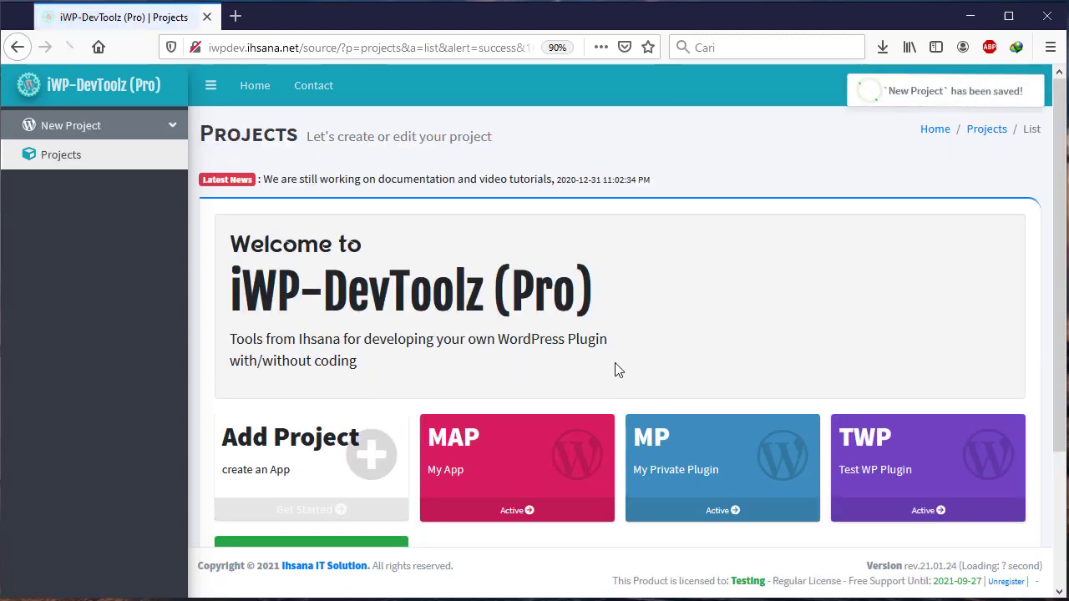
Step: Activate the My App project in the project list
scroll(552, 237, "down", 3)
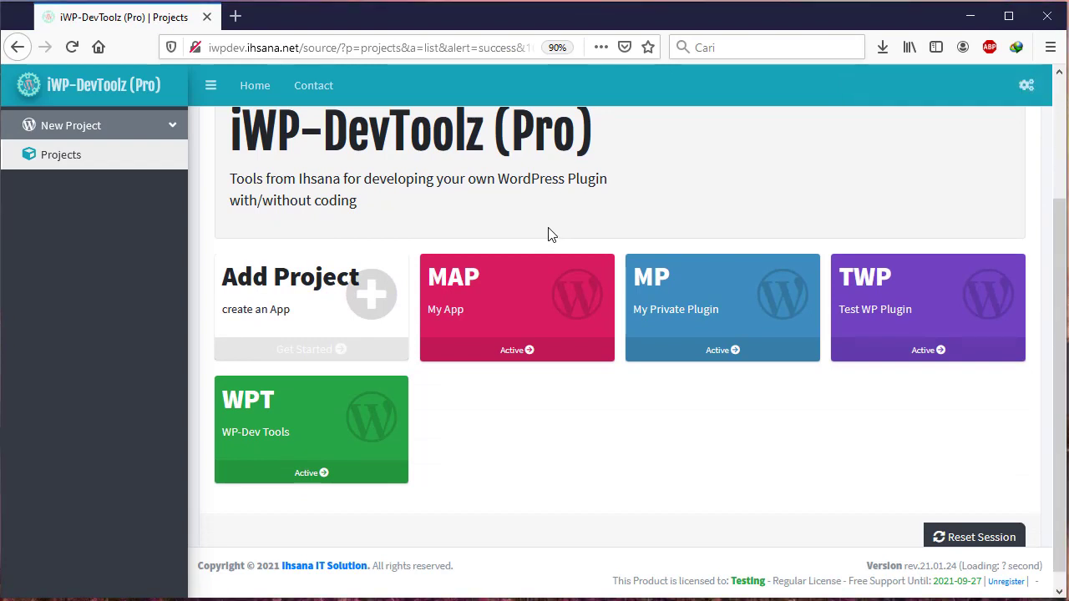
scroll(548, 235, "up", 3)
scroll(552, 237, "down", 3)
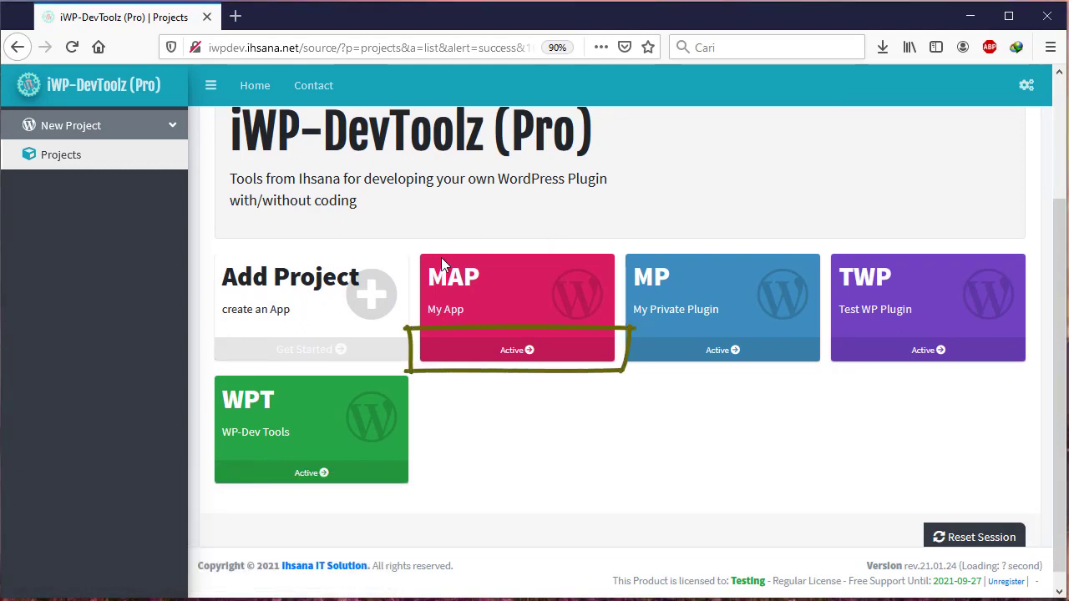
left_click(510, 357)
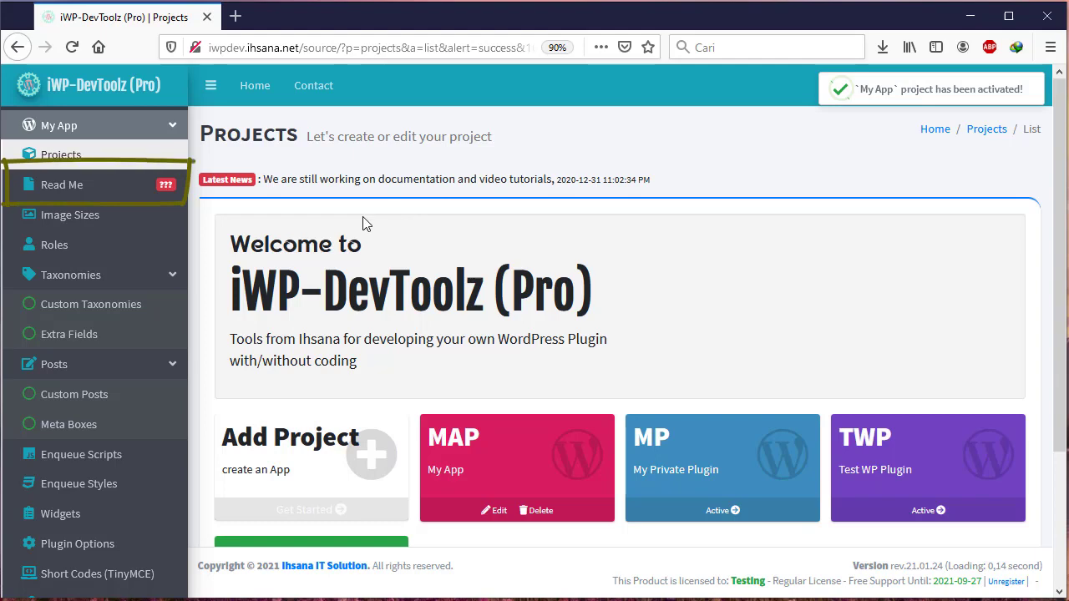
Step: Open the My App project's Read Me settings and review the long description, installation, FAQ and change log texts
left_click(76, 187)
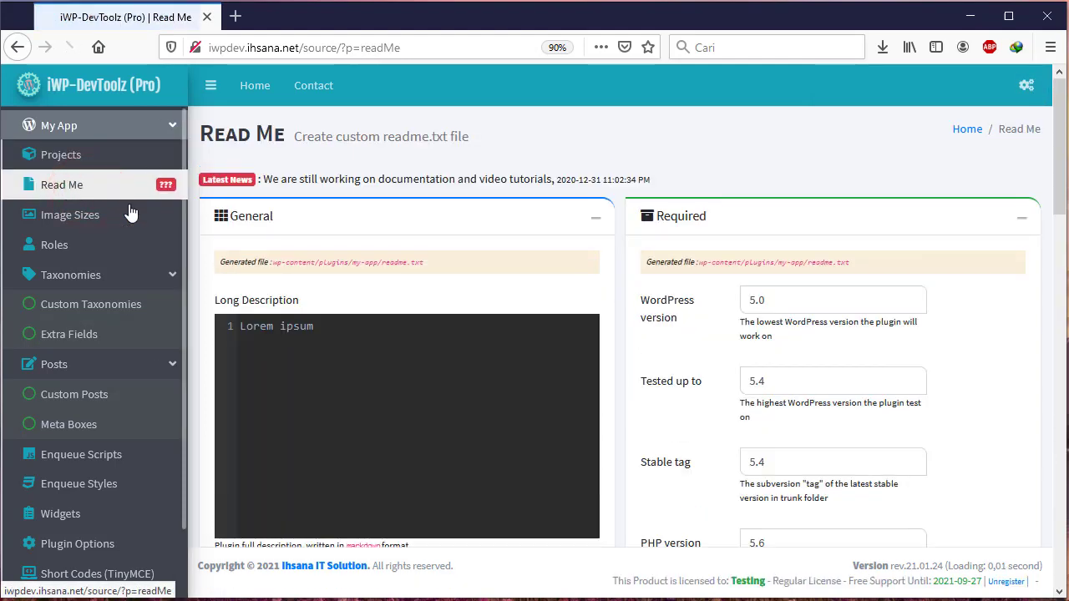
scroll(326, 324, "down", 3)
scroll(322, 326, "up", 1)
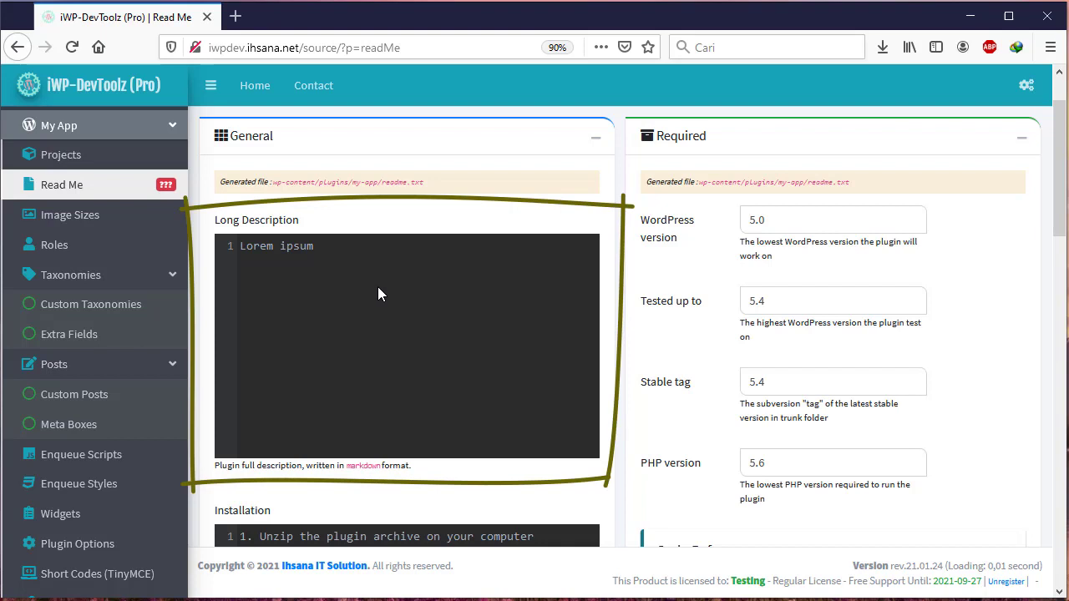
left_click_drag(217, 220, 311, 226)
left_click(322, 263)
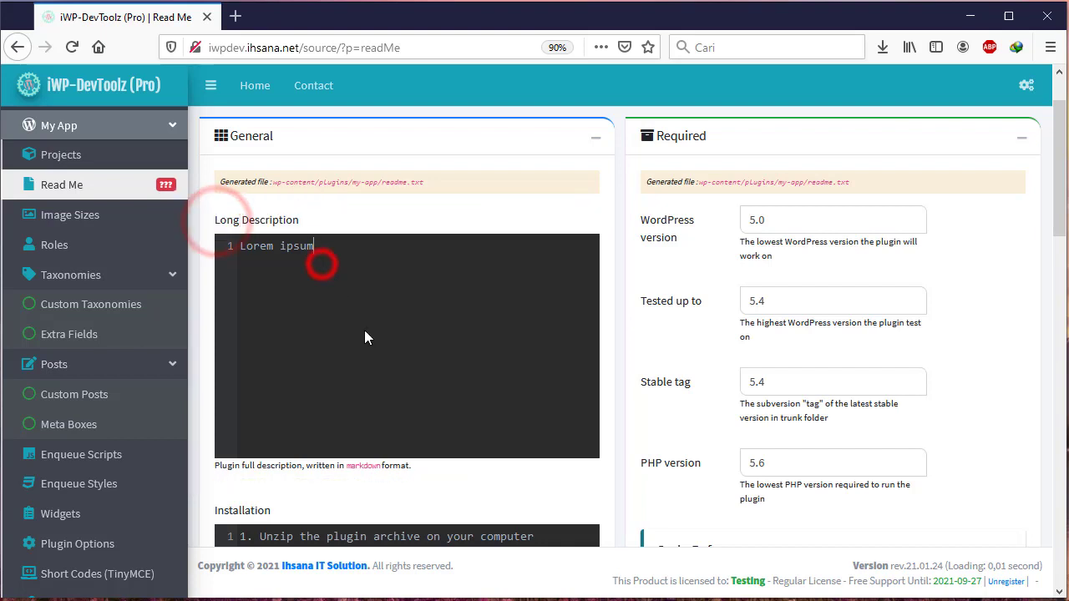
scroll(365, 334, "down", 2)
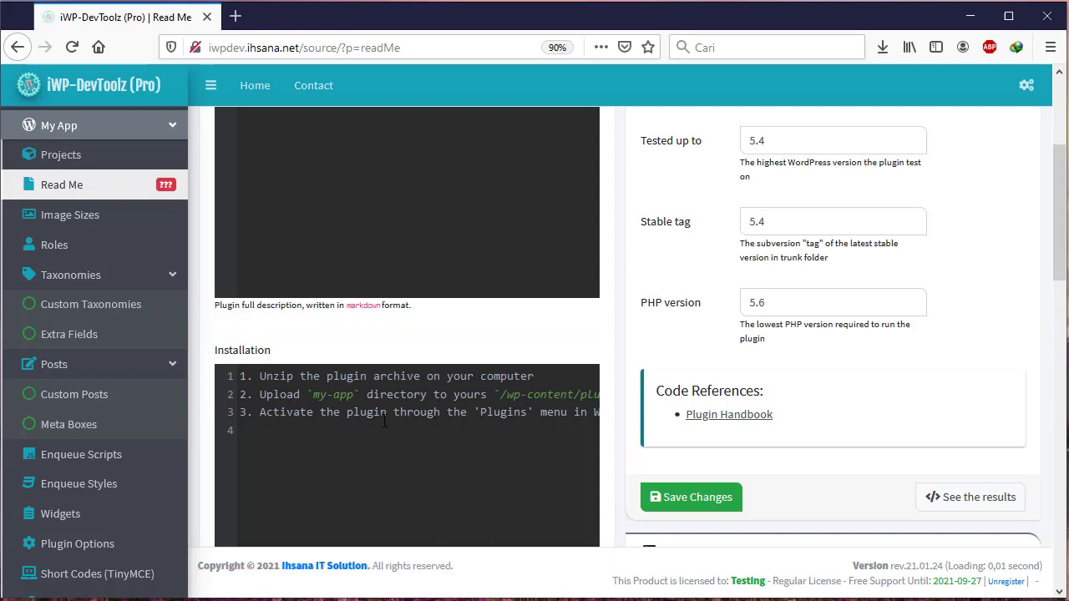
scroll(453, 460, "down", 4)
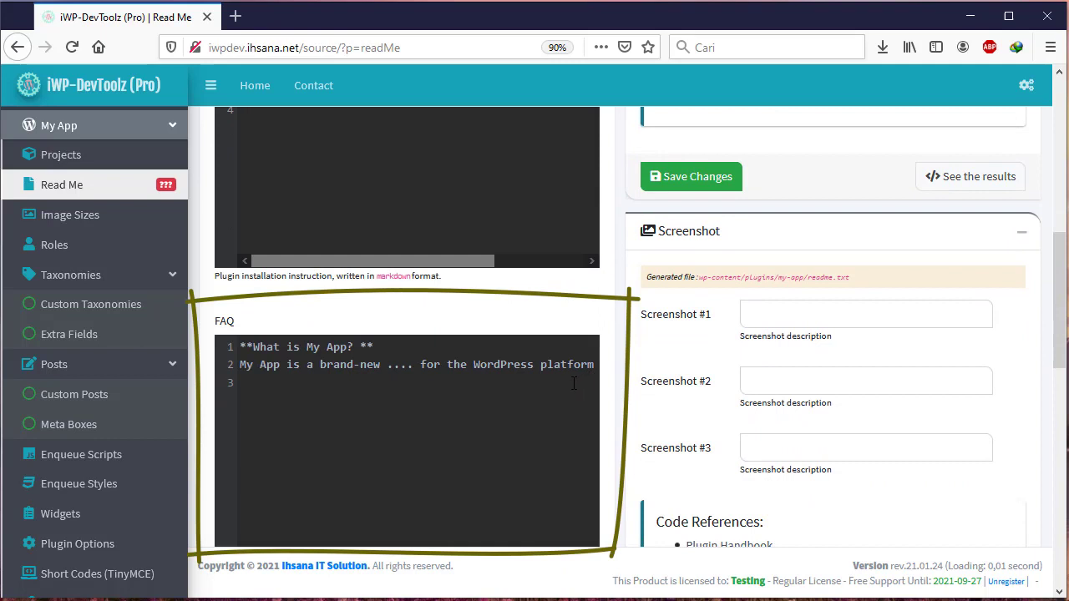
scroll(574, 383, "down", 4)
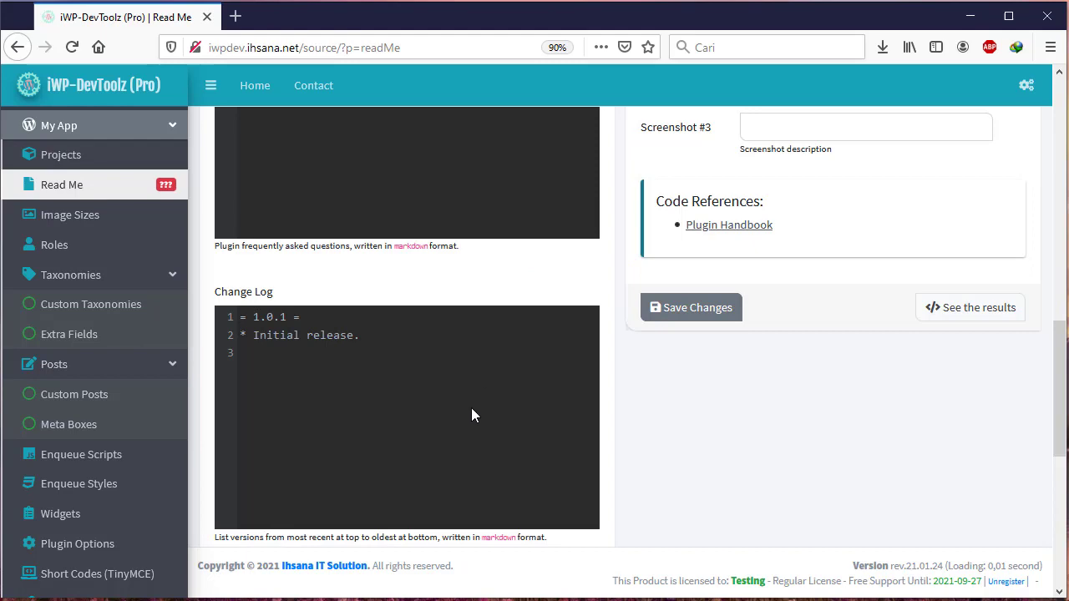
Step: Review the readme's required version fields, leave the screenshot descriptions empty and save the readme settings
scroll(473, 409, "up", 6)
scroll(676, 265, "up", 3)
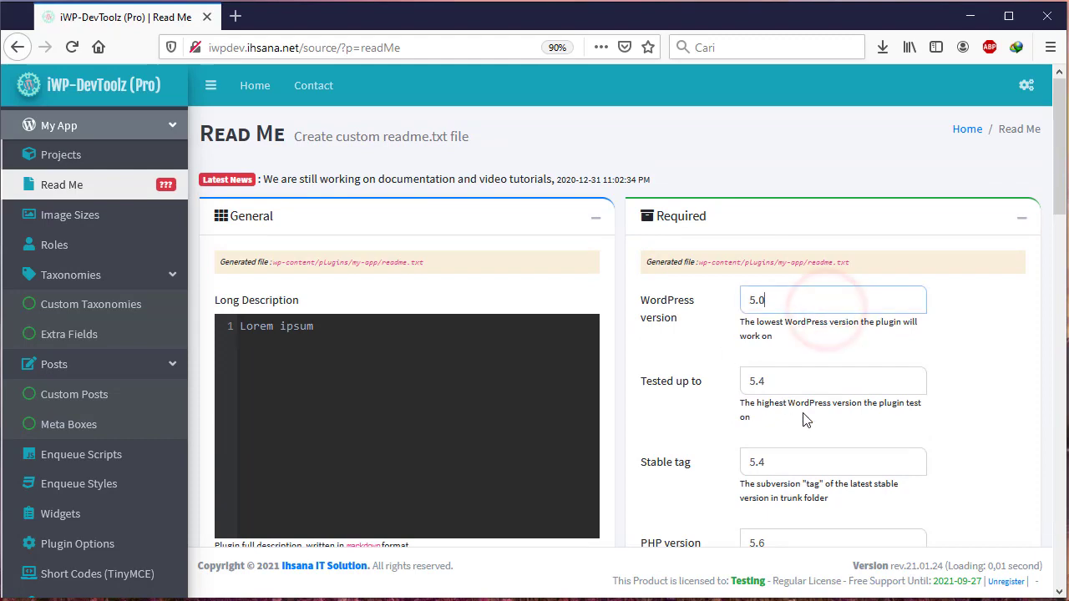
scroll(799, 409, "down", 1)
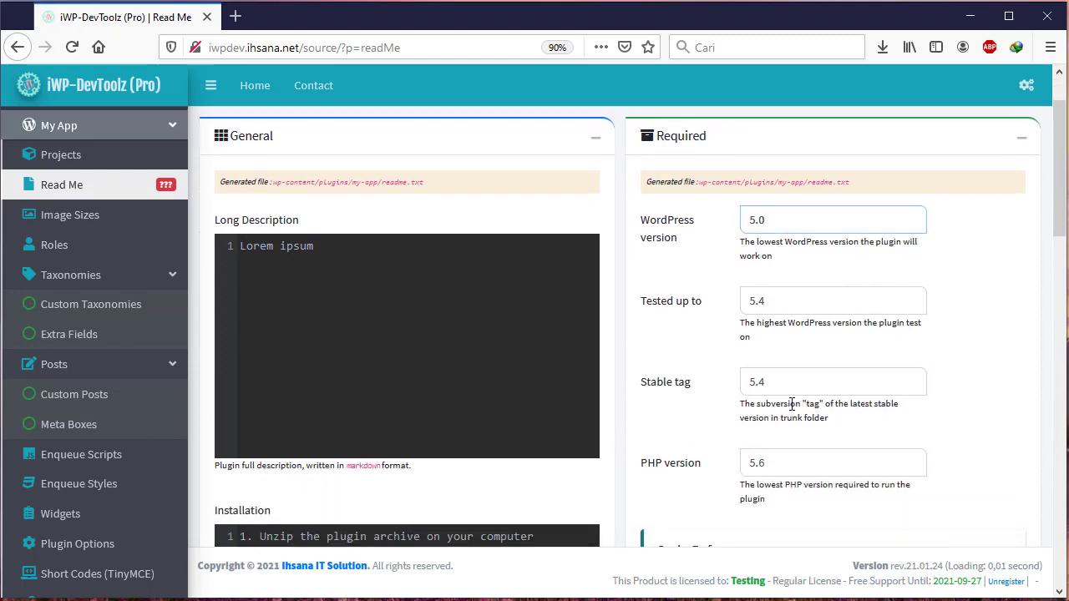
scroll(792, 404, "down", 5)
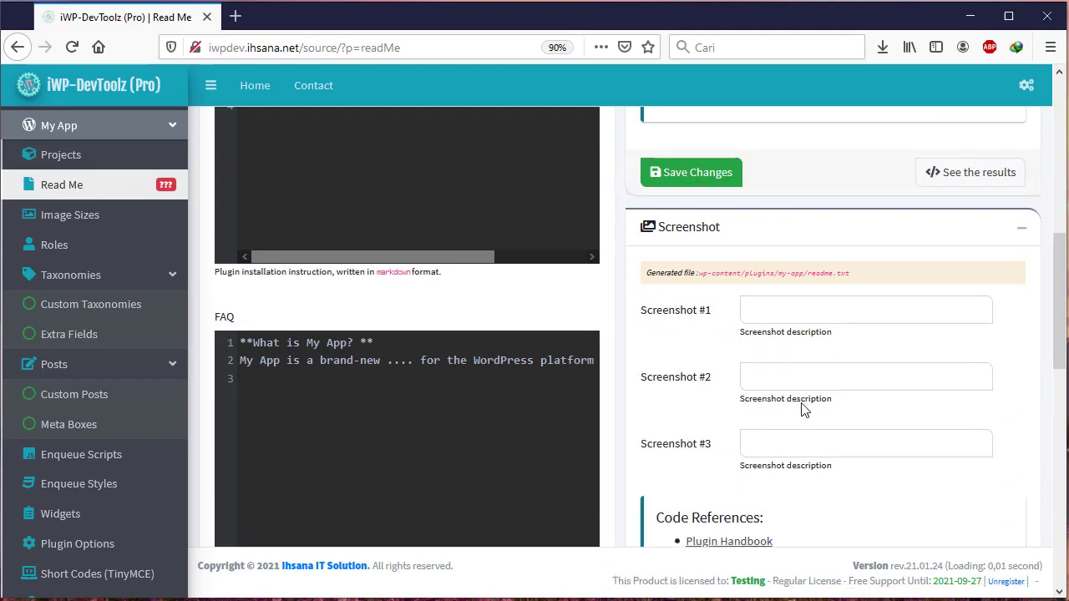
scroll(802, 406, "down", 3)
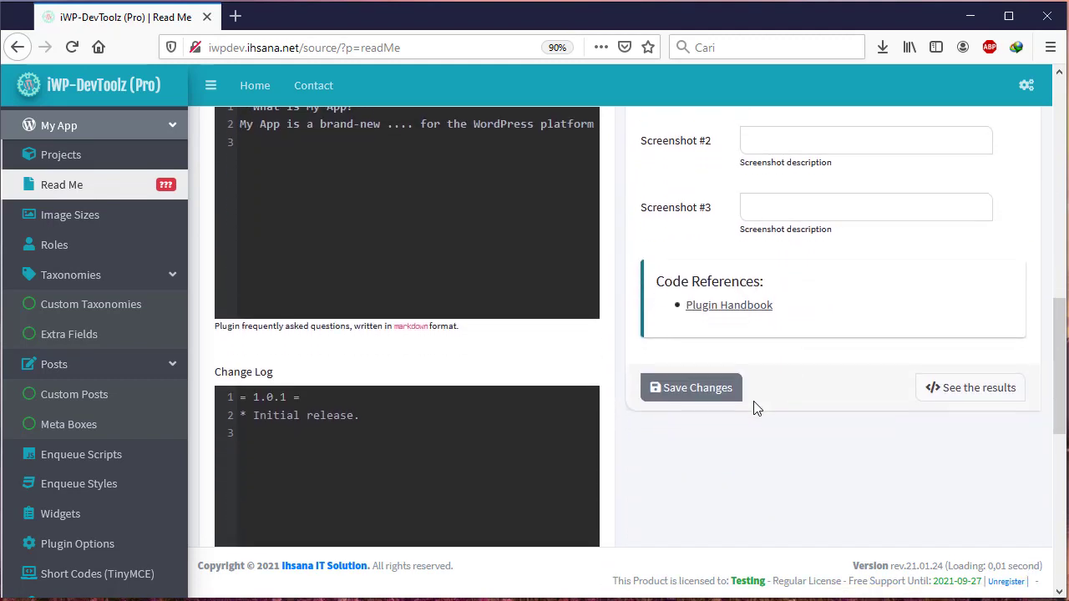
left_click(710, 389)
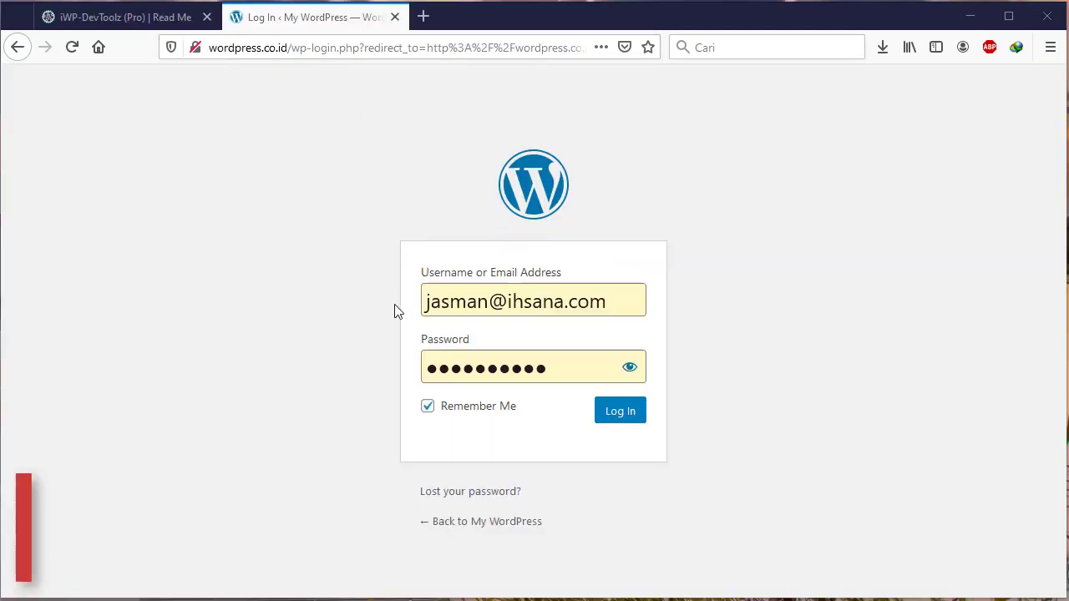
Step: Log in to the WordPress admin site and activate the My App plugin among the installed plugins
left_click(618, 415)
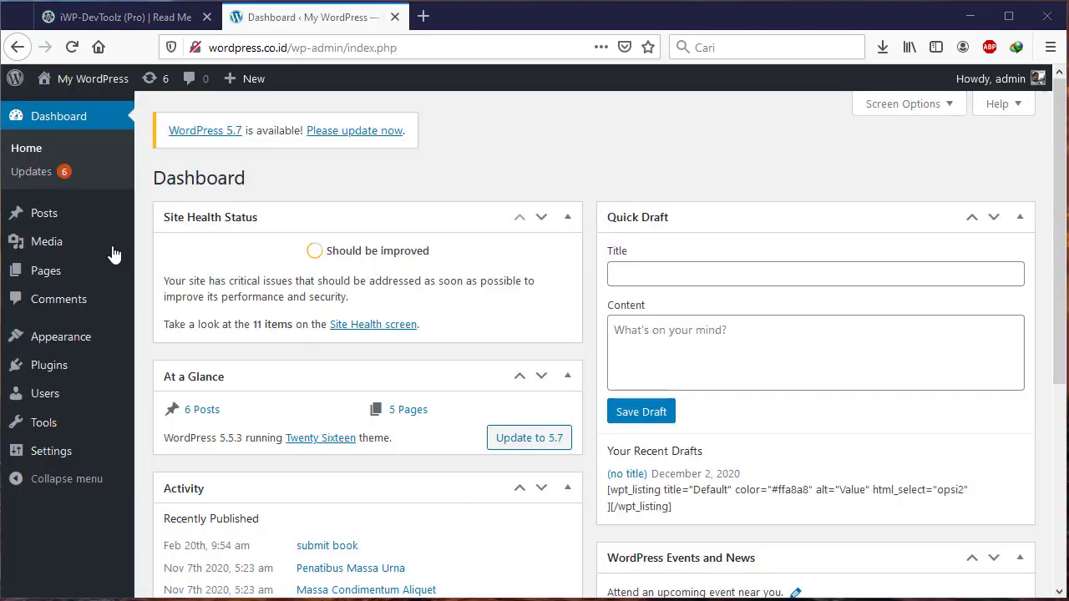
mouse_move(67, 372)
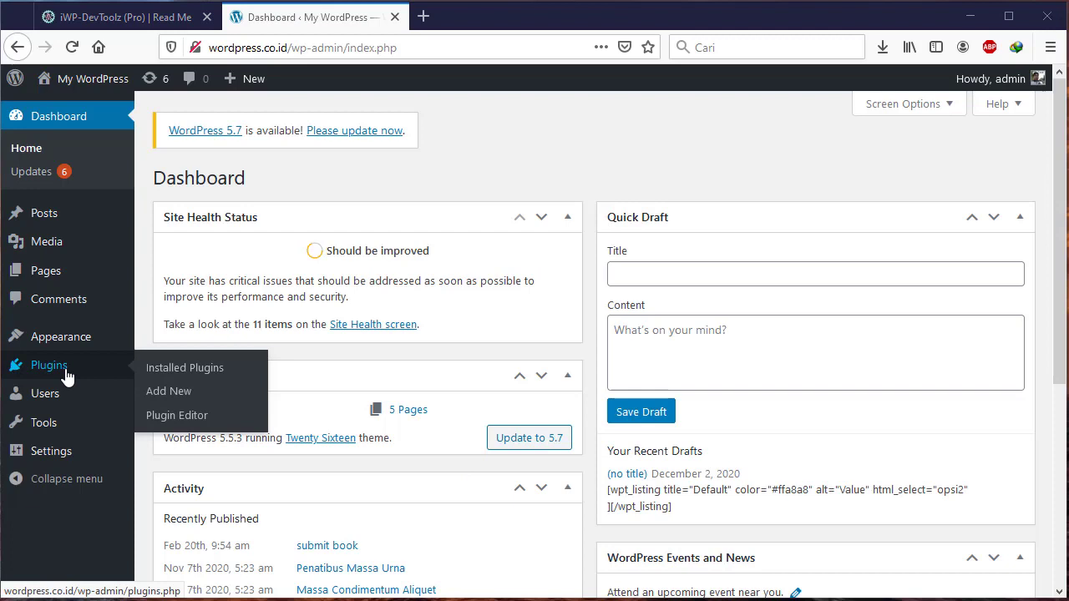
left_click(158, 369)
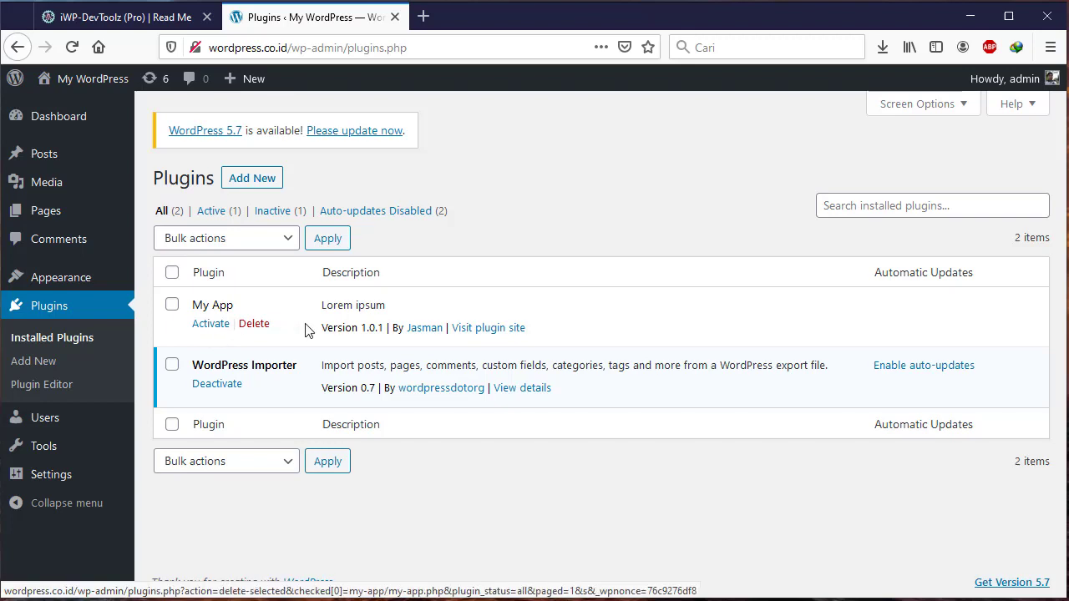
left_click(201, 333)
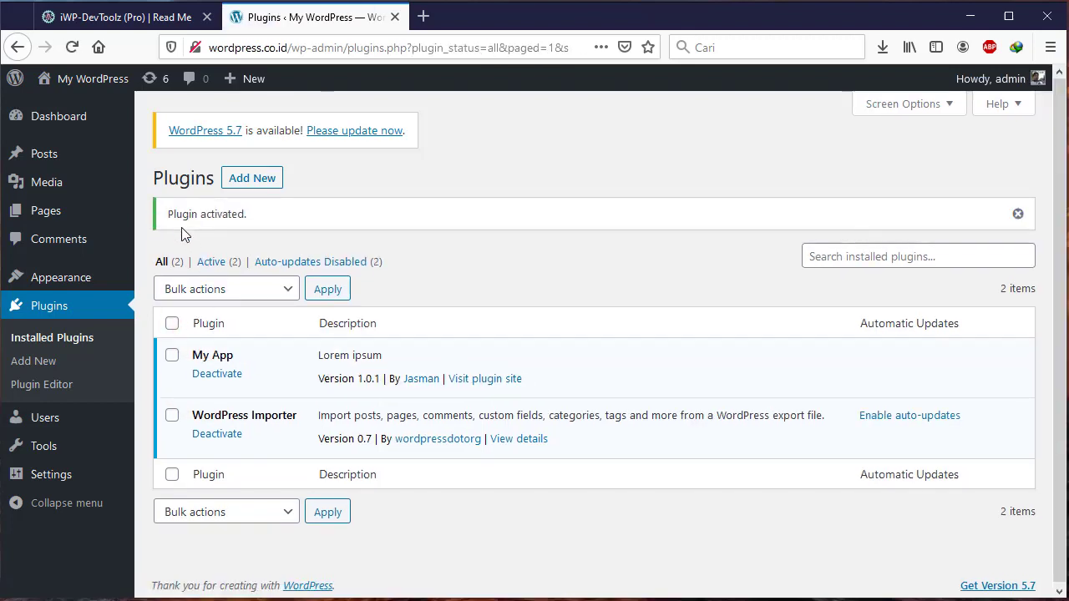
left_click_drag(264, 228, 292, 220)
left_click(292, 220)
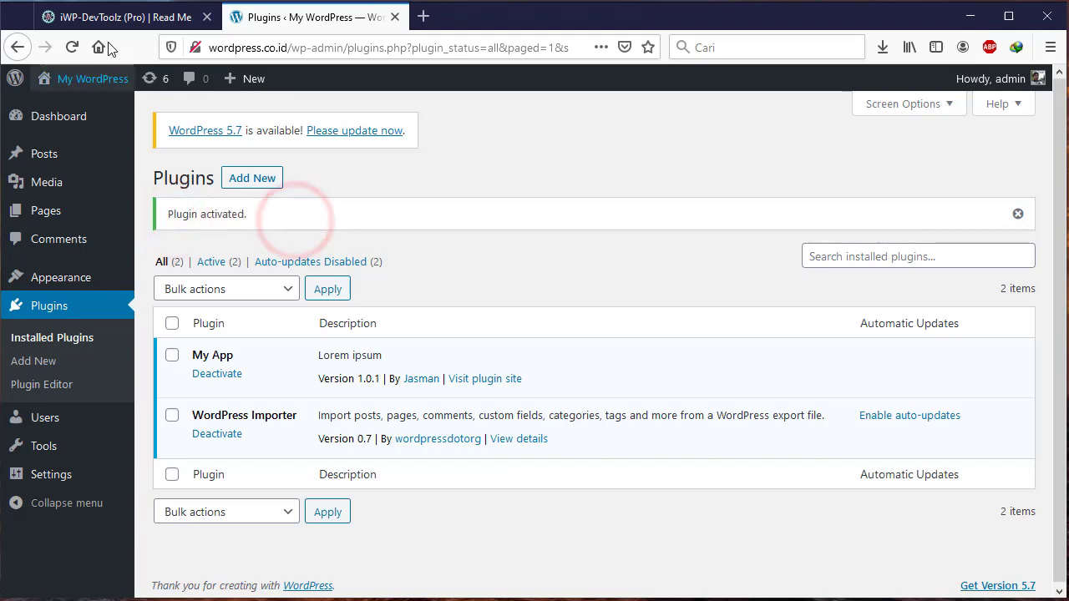
Step: Switch back to iWP-DevToolz, change the My App project's short description to "Lorem ipsum do ismet" and save the project
left_click(112, 11)
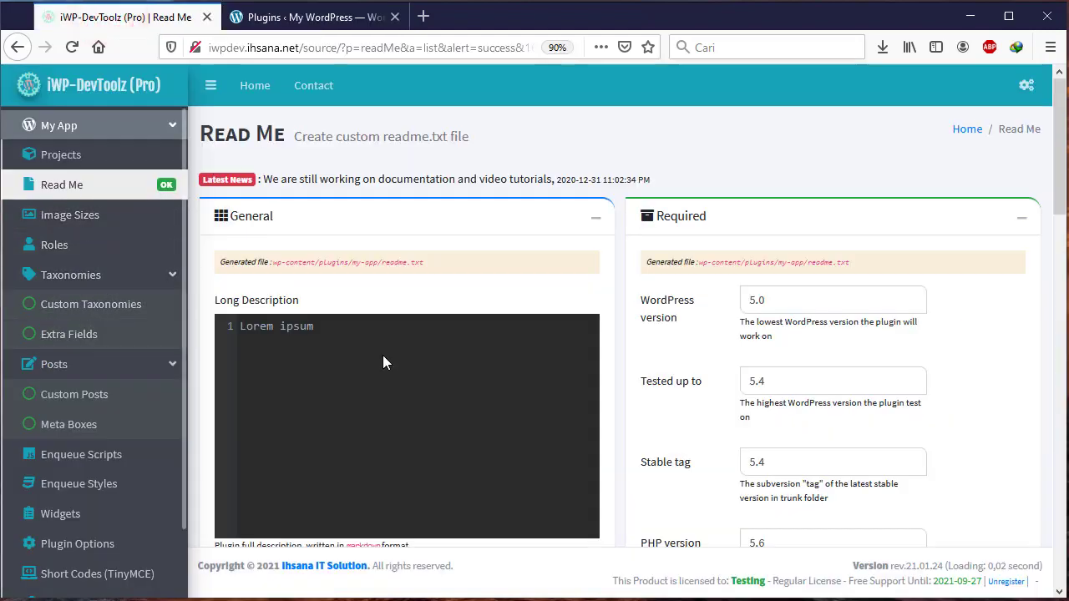
left_click(71, 158)
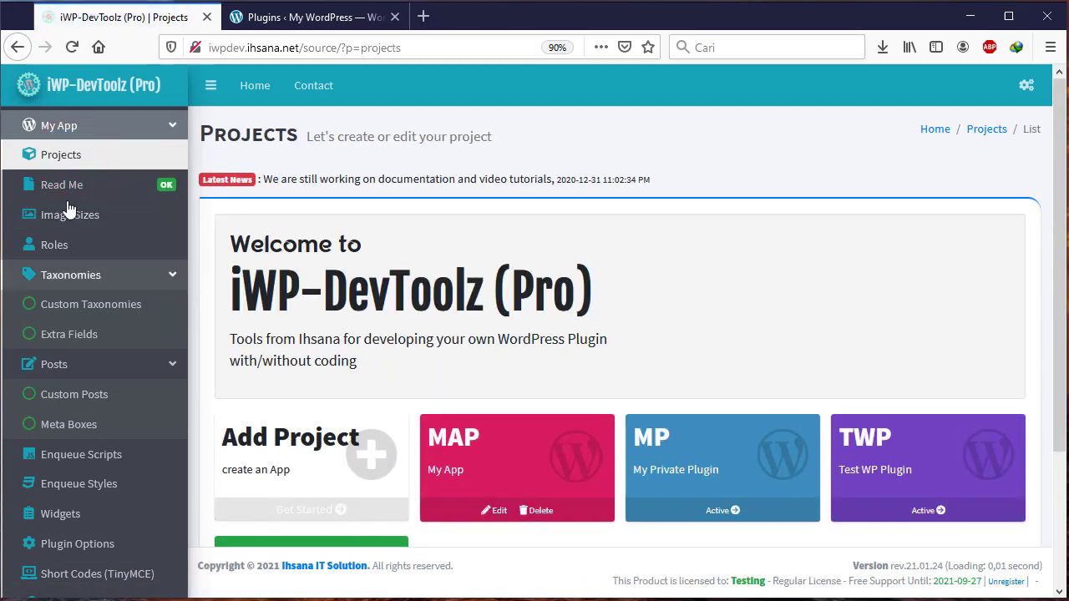
scroll(275, 386, "down", 3)
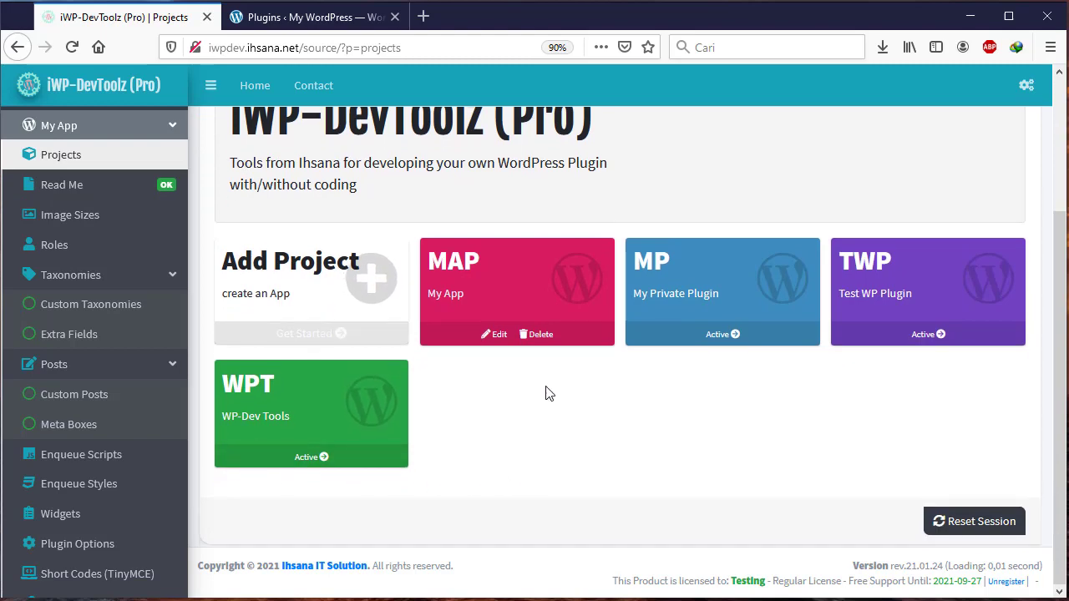
left_click(500, 336)
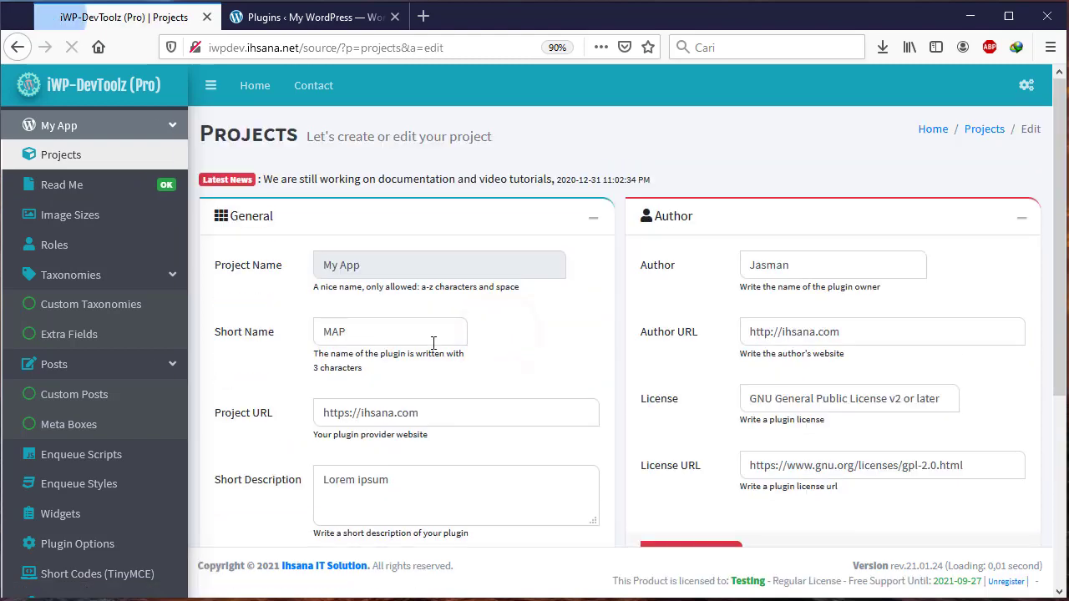
scroll(451, 426, "down", 3)
left_click(441, 330)
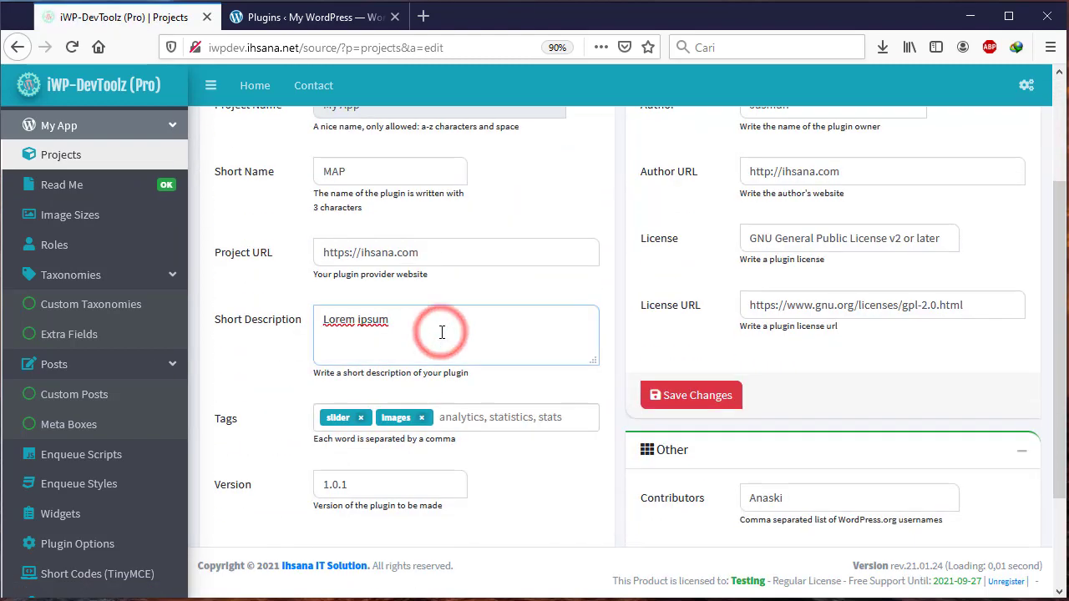
type("do ismet")
left_click(693, 397)
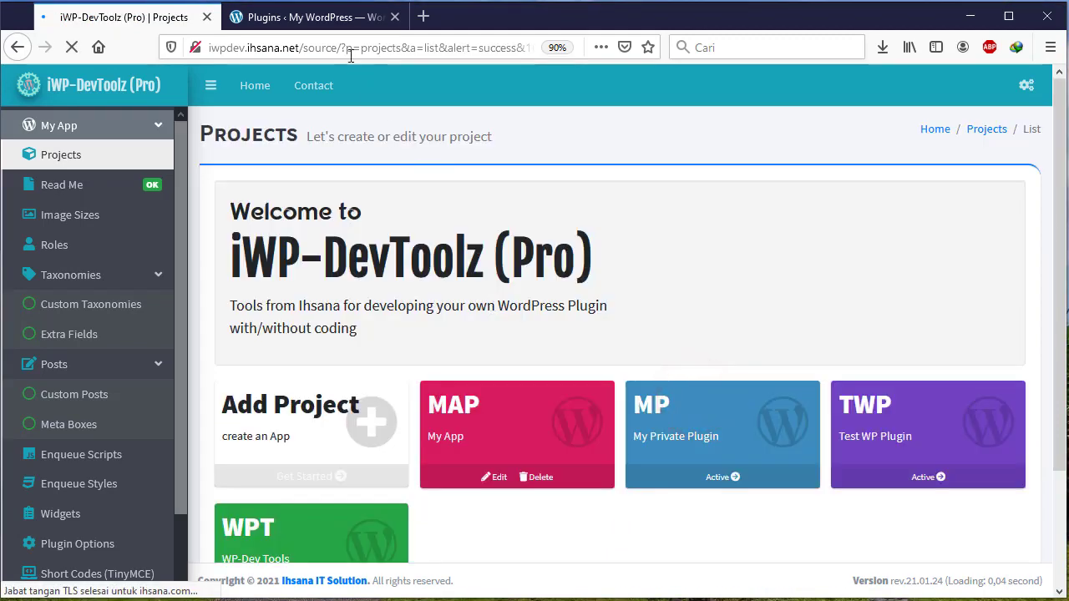
Step: Switch to the WordPress plugins page, reload it and check the My App plugin's description
left_click(326, 17)
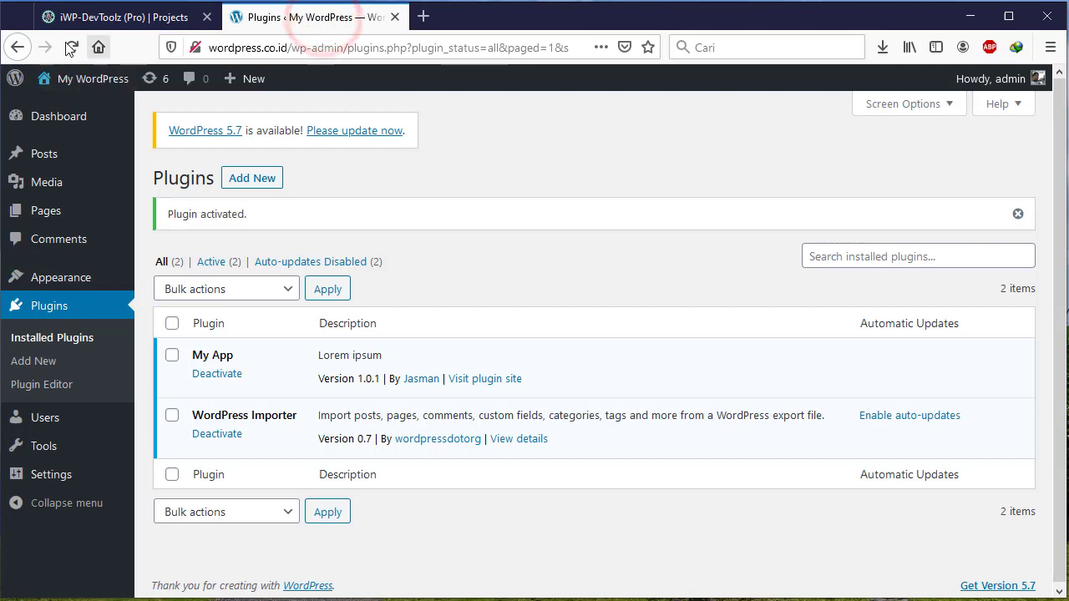
left_click(70, 48)
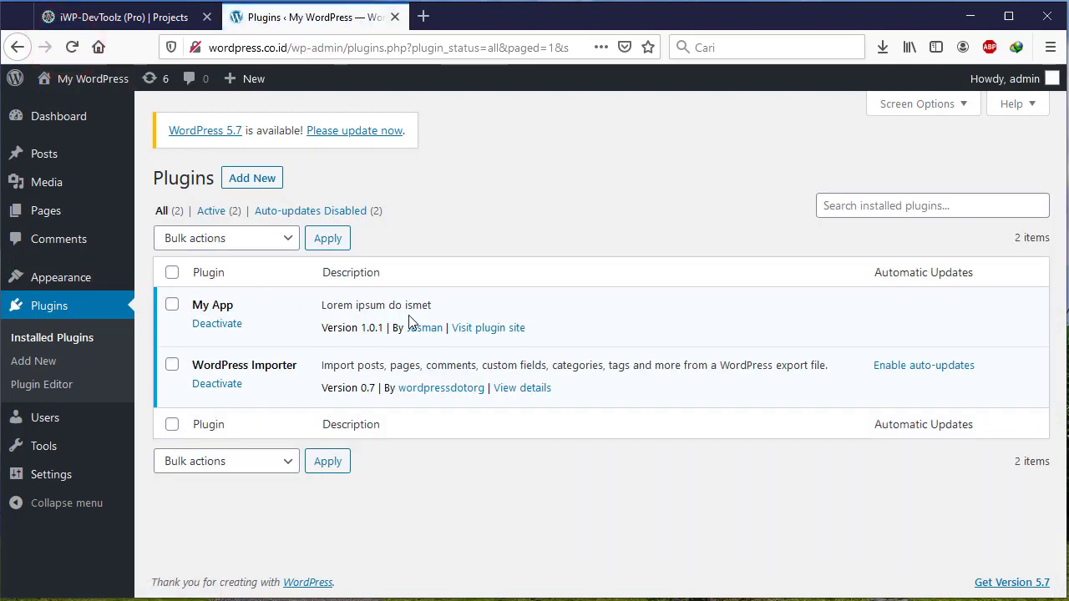
left_click_drag(322, 308, 441, 317)
left_click(455, 310)
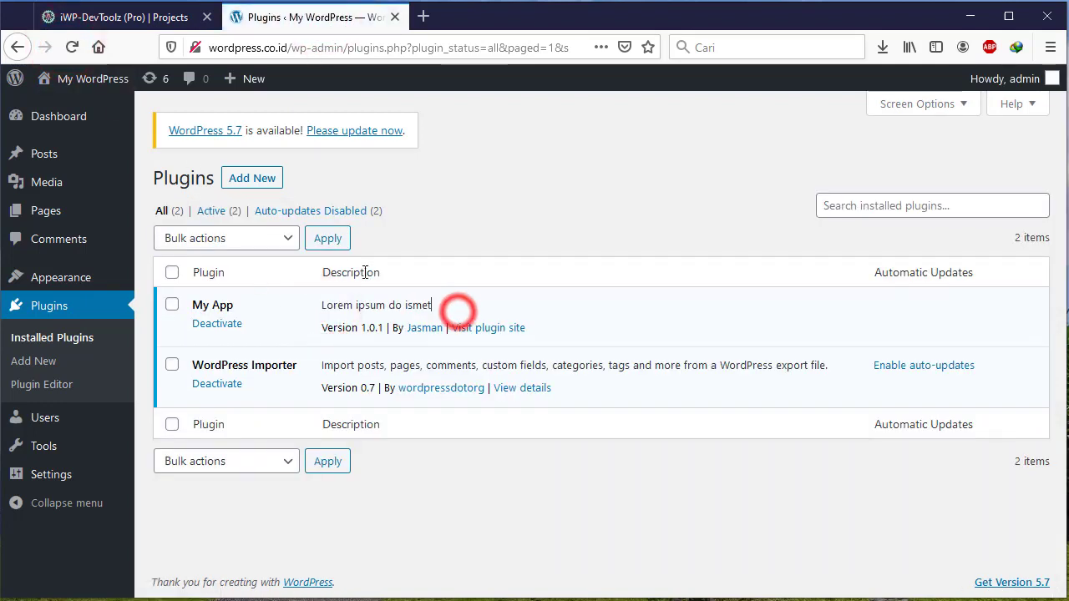
Step: Return to iWP-DevToolz and look over its project list
left_click(153, 18)
scroll(575, 356, "down", 3)
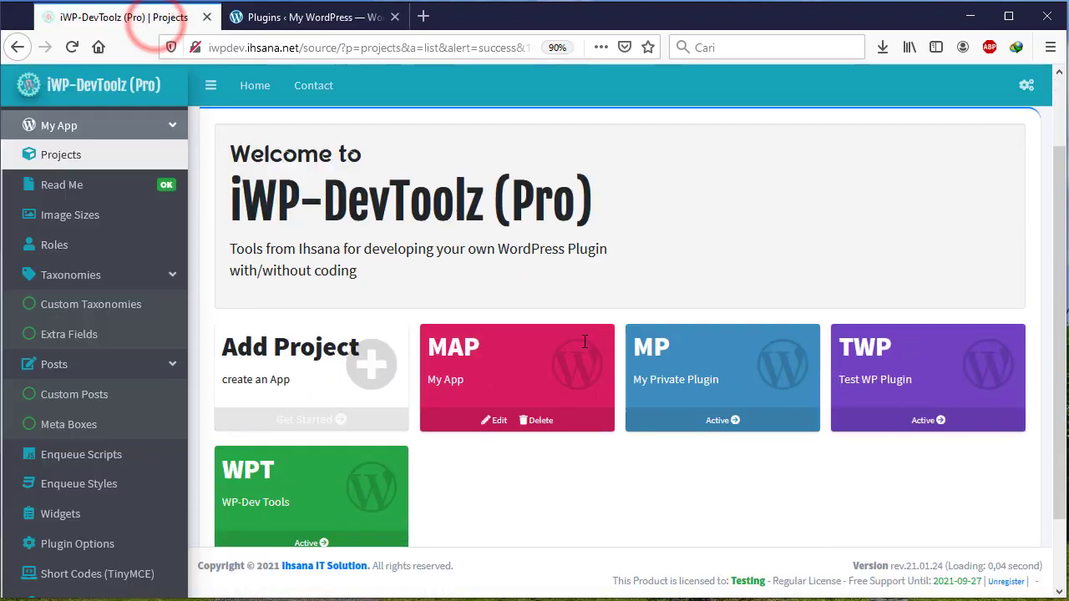
scroll(268, 468, "up", 1)
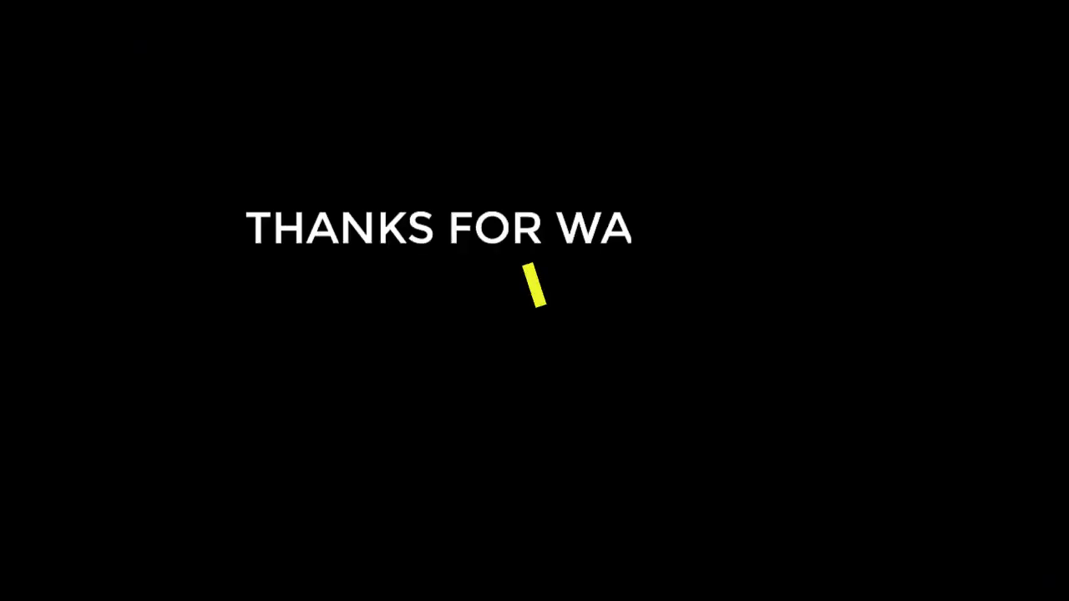